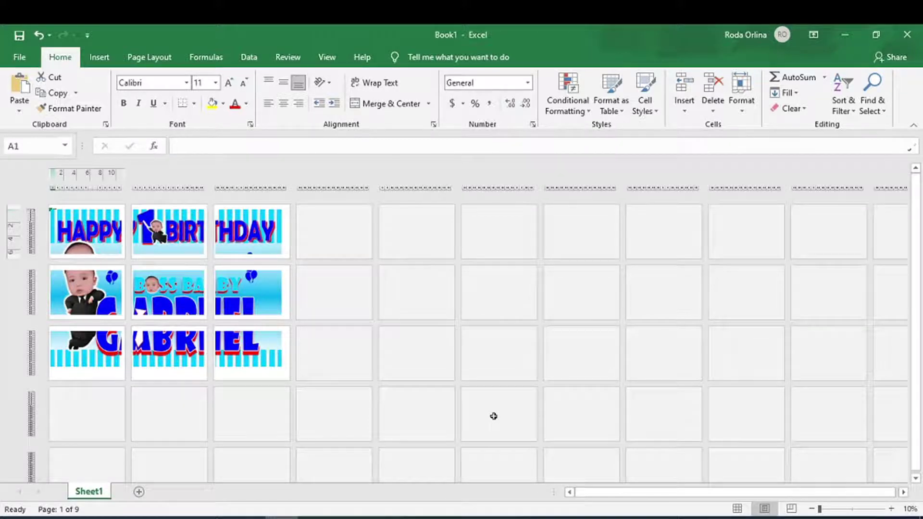
# - Switch the sheet back to Normal view and deselect the banner picture
pyautogui.hotkey('alt', 'w')
pyautogui.press('l')
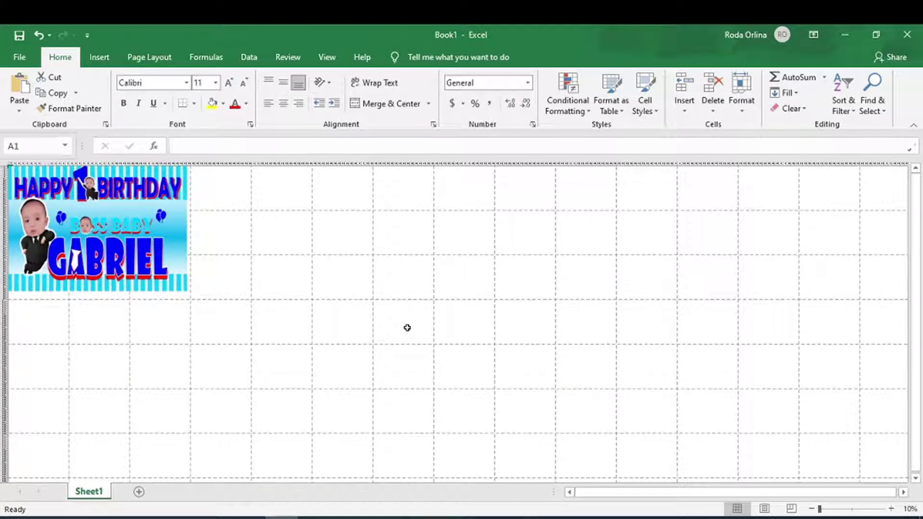
pyautogui.click(408, 328)
# - Scroll back to the banner and show its nine pages in Page Break Preview
pyautogui.scroll(1, 696, 499)
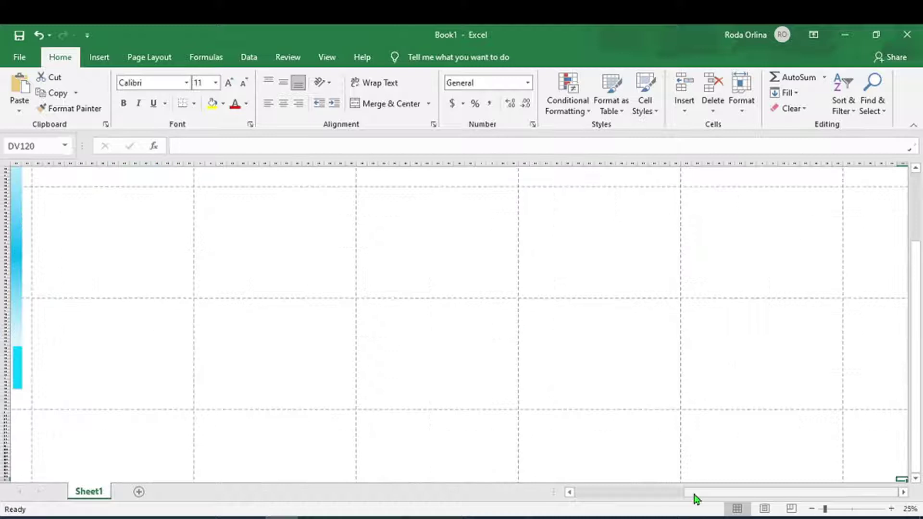
pyautogui.moveTo(695, 499); pyautogui.dragTo(576, 500)
pyautogui.scroll(1, 609, 435)
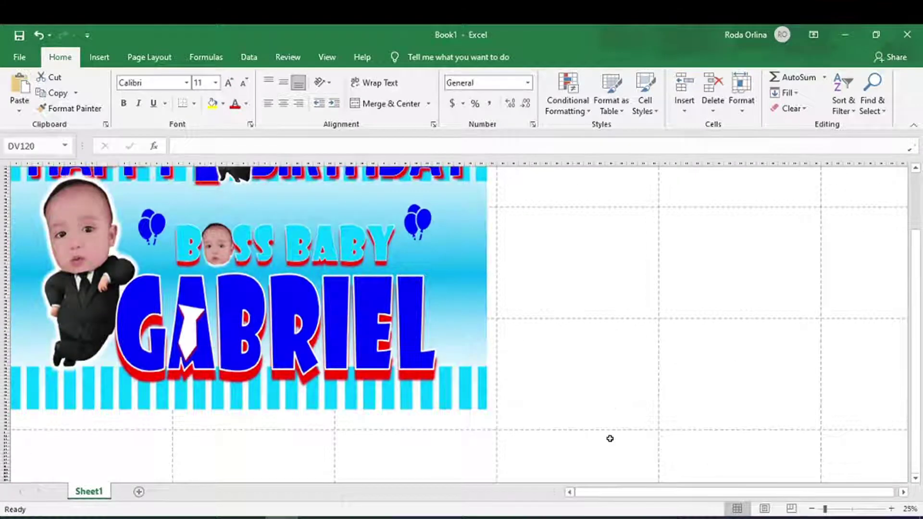
pyautogui.scroll(1, 610, 433)
pyautogui.scroll(1, 609, 432)
pyautogui.scroll(1, 610, 430)
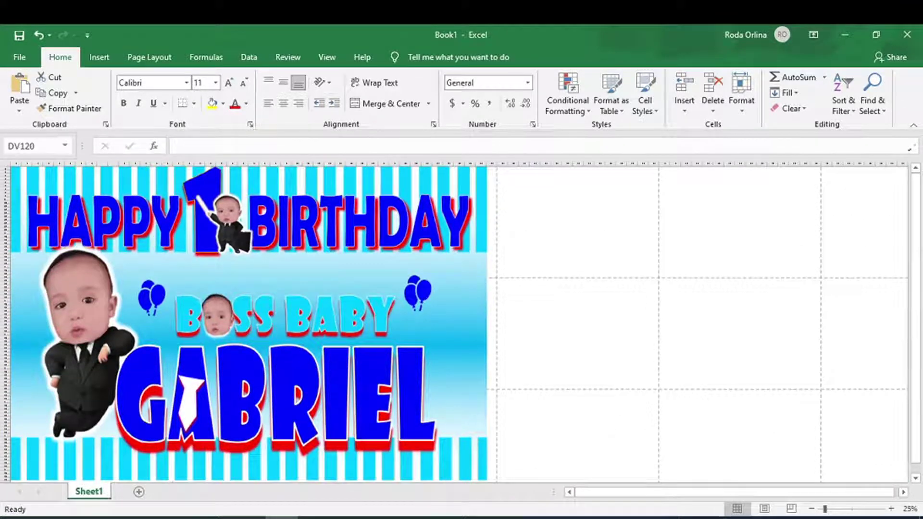
pyautogui.click(791, 508)
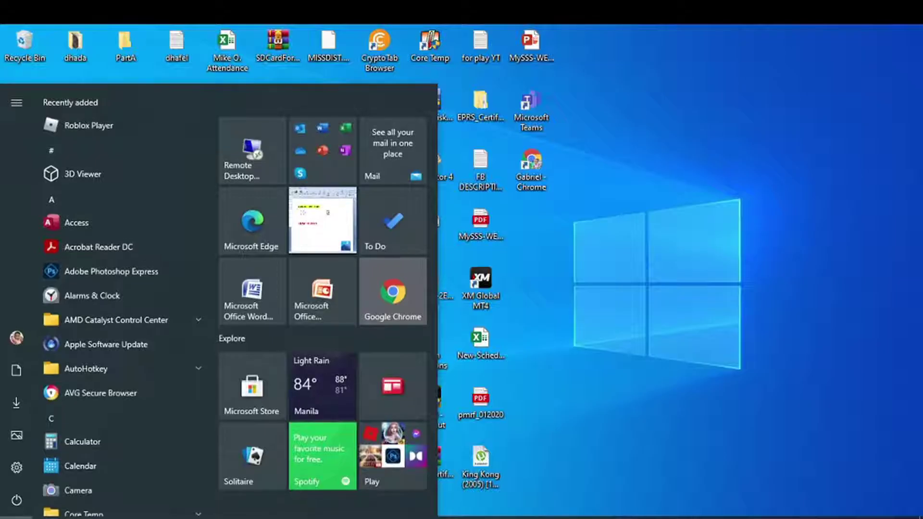
# - Search 'ex' from Start, launch Excel and create a blank workbook
pyautogui.write('ex')
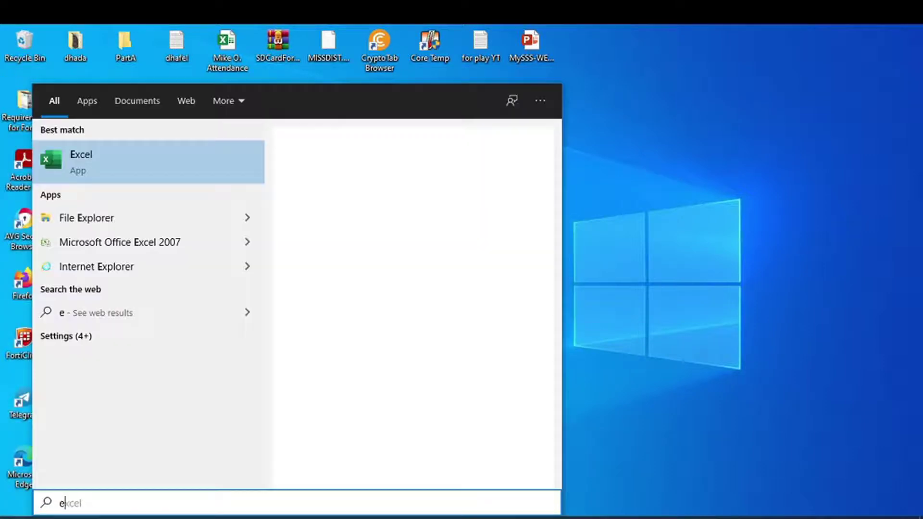
pyautogui.click(129, 169)
pyautogui.click(207, 159)
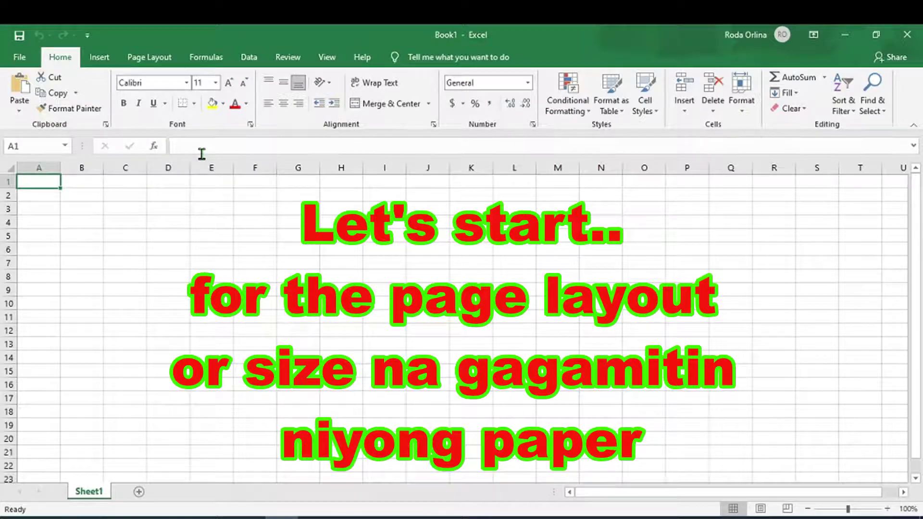
# - Set the sheet to Landscape, Narrow margins and A4 paper, then show it in Page Layout view
pyautogui.click(149, 57)
pyautogui.click(150, 108)
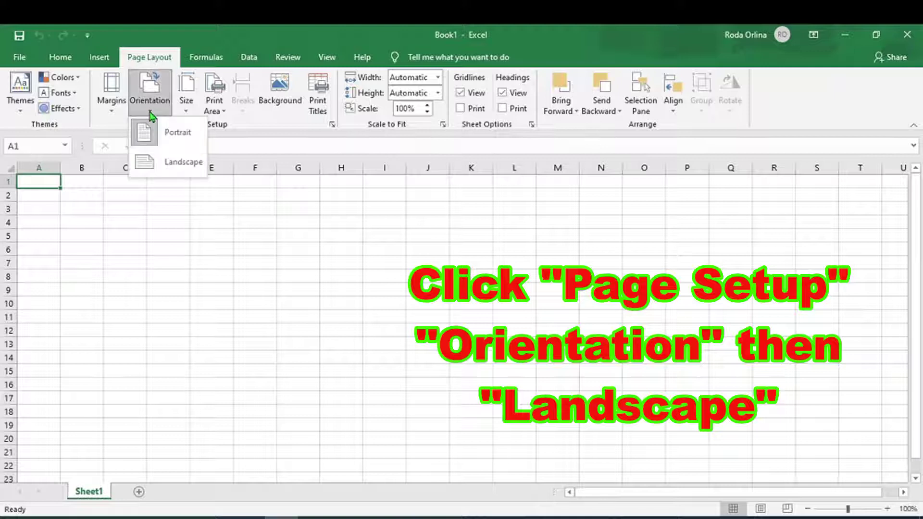
pyautogui.click(163, 166)
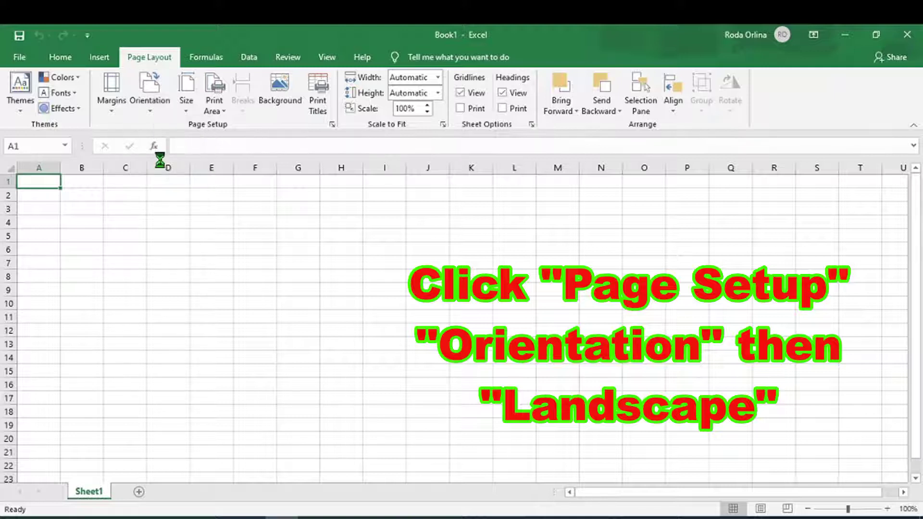
pyautogui.click(118, 111)
pyautogui.click(145, 248)
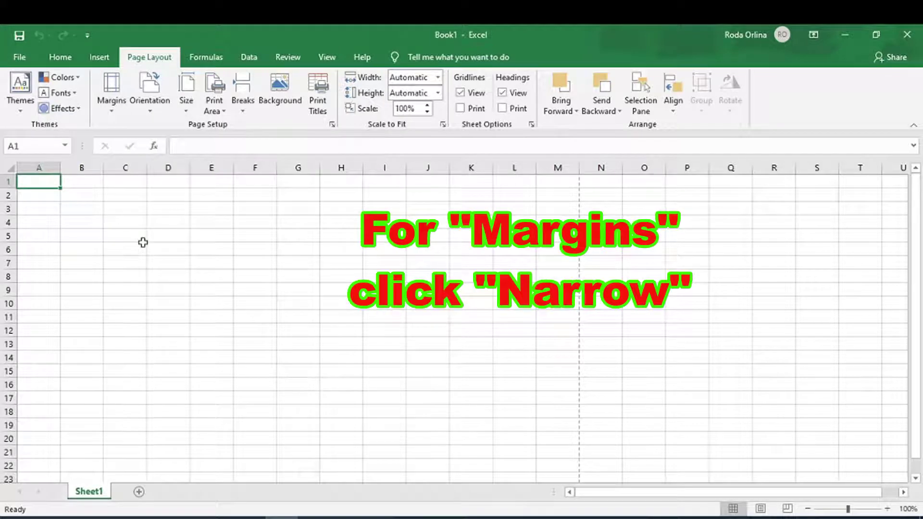
pyautogui.click(188, 114)
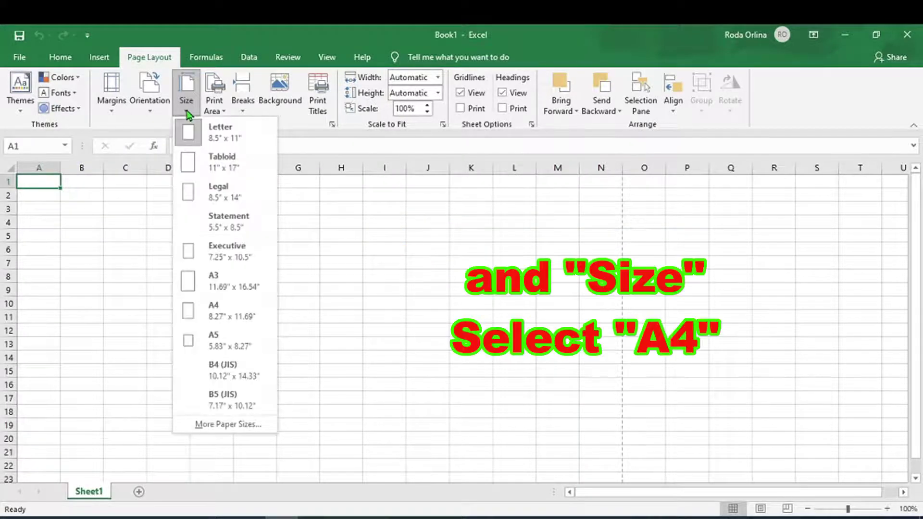
pyautogui.click(231, 310)
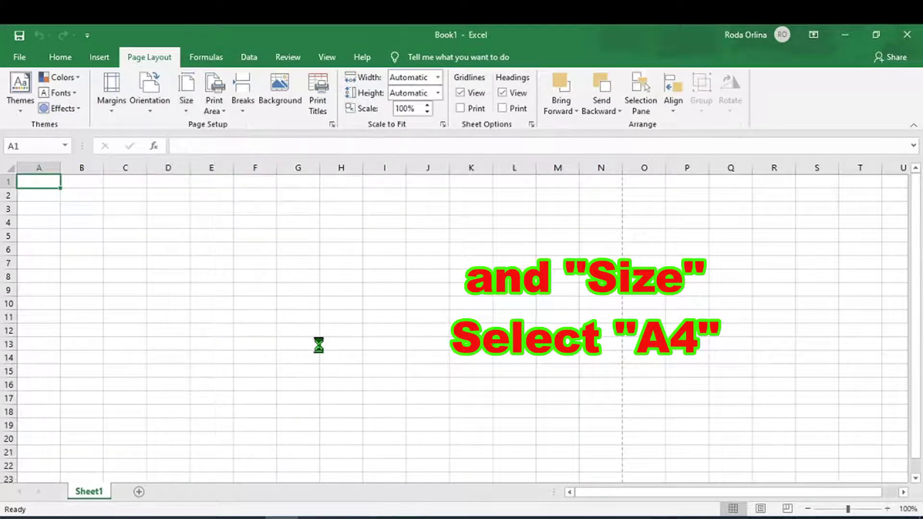
pyautogui.click(760, 509)
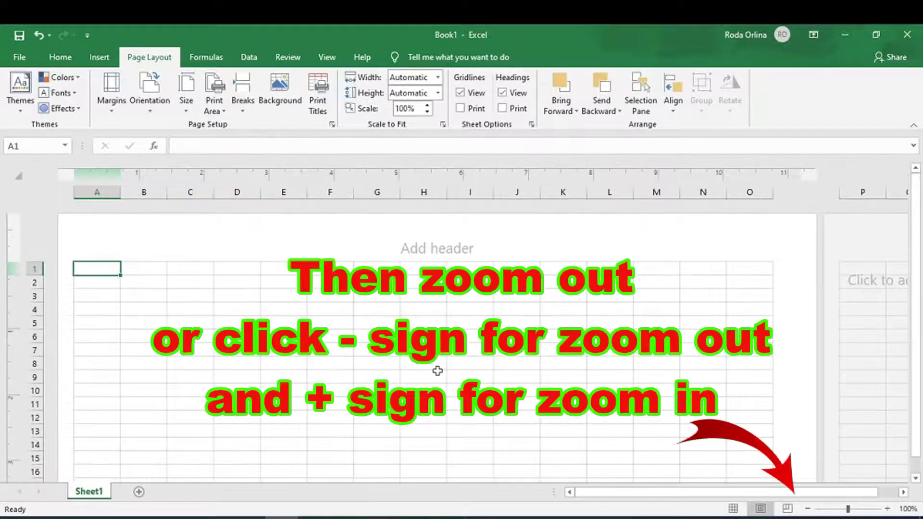
# - Zoom out and compare the blank sheet in Page Break Preview and Page Layout views
pyautogui.keyDown('ctrl'); pyautogui.scroll(-2, 437, 371); pyautogui.keyUp('ctrl')
pyautogui.keyDown('ctrl'); pyautogui.scroll(-3, 437, 370); pyautogui.keyUp('ctrl')
pyautogui.keyDown('ctrl'); pyautogui.scroll(-1, 438, 372); pyautogui.keyUp('ctrl')
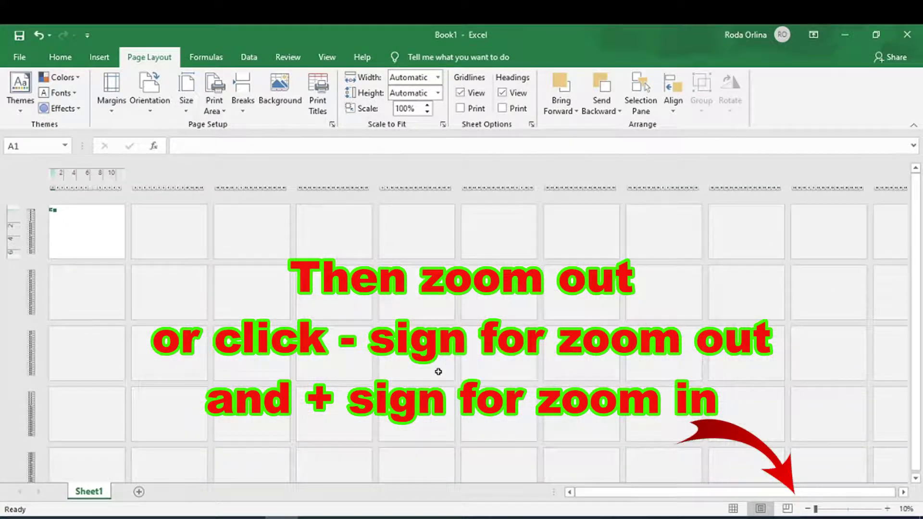
pyautogui.keyDown('ctrl'); pyautogui.scroll(2, 438, 372); pyautogui.keyUp('ctrl')
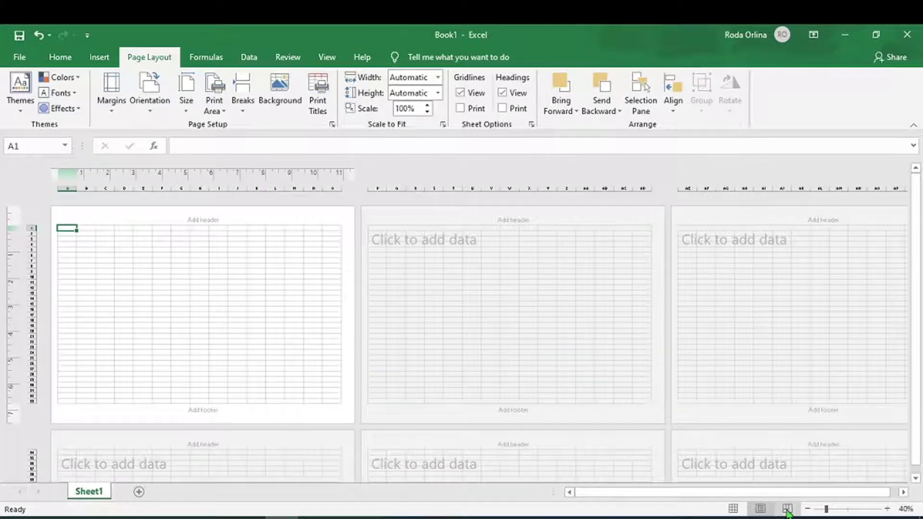
pyautogui.click(787, 508)
pyautogui.keyDown('ctrl'); pyautogui.scroll(-2, 605, 377); pyautogui.keyUp('ctrl')
pyautogui.keyDown('ctrl'); pyautogui.scroll(-1, 607, 389); pyautogui.keyUp('ctrl')
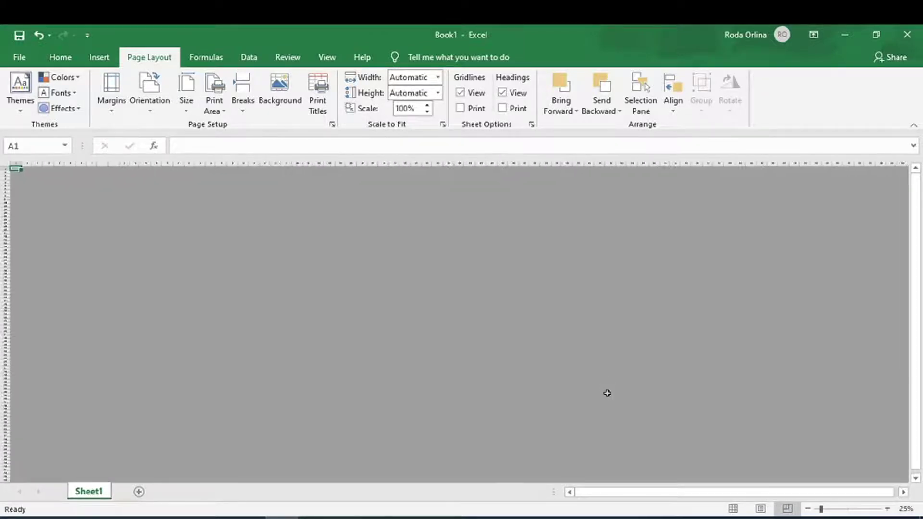
pyautogui.click(761, 509)
# - Return to Normal view and zoom out to 25% to see the dashed A4 page boundaries
pyautogui.keyDown('ctrl'); pyautogui.scroll(-2, 655, 416); pyautogui.keyUp('ctrl')
pyautogui.keyDown('ctrl'); pyautogui.scroll(-1, 653, 412); pyautogui.keyUp('ctrl')
pyautogui.click(733, 508)
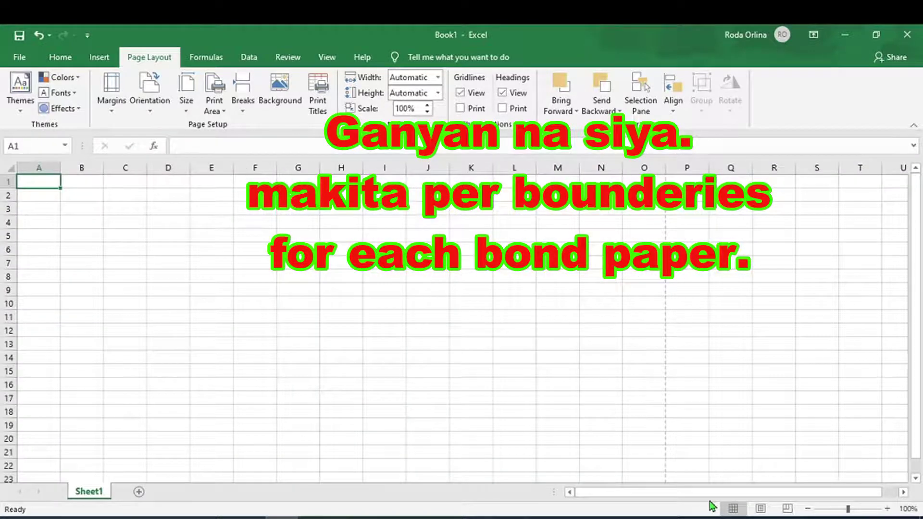
pyautogui.keyDown('ctrl'); pyautogui.scroll(-2, 497, 342); pyautogui.keyUp('ctrl')
pyautogui.keyDown('ctrl'); pyautogui.scroll(-2, 497, 344); pyautogui.keyUp('ctrl')
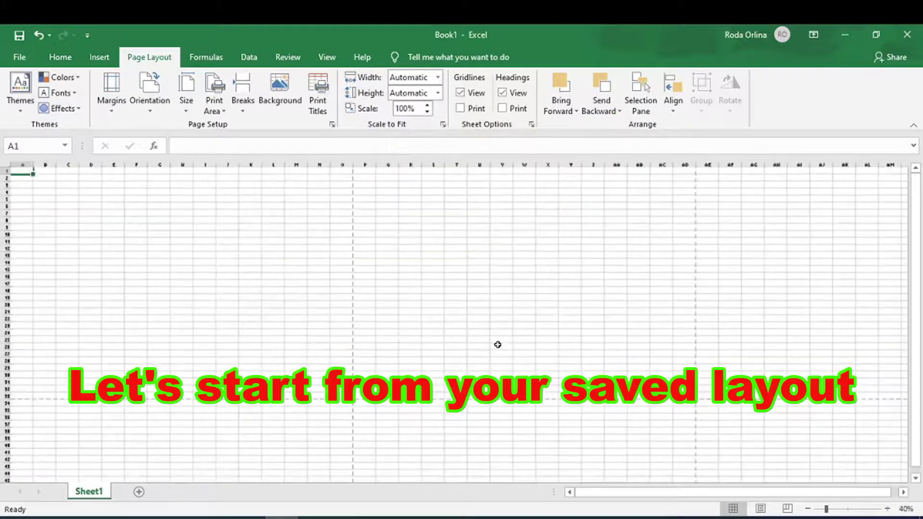
pyautogui.keyDown('ctrl'); pyautogui.scroll(-1, 498, 344); pyautogui.keyUp('ctrl')
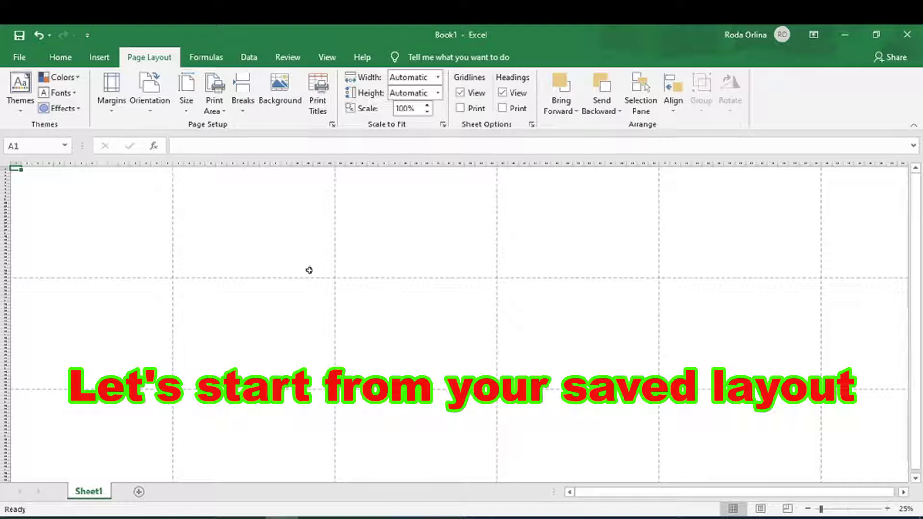
# - Start inserting a picture from this device via Insert > Illustrations > Pictures
pyautogui.click(94, 60)
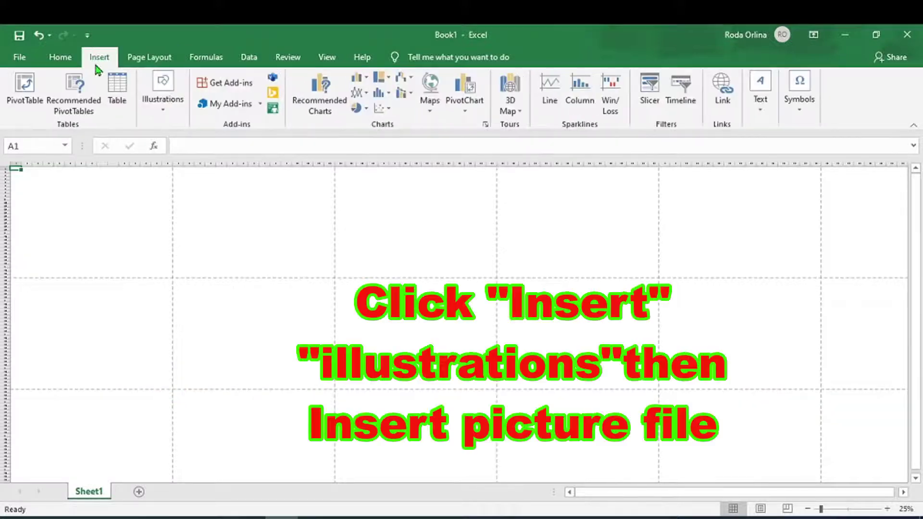
pyautogui.click(157, 96)
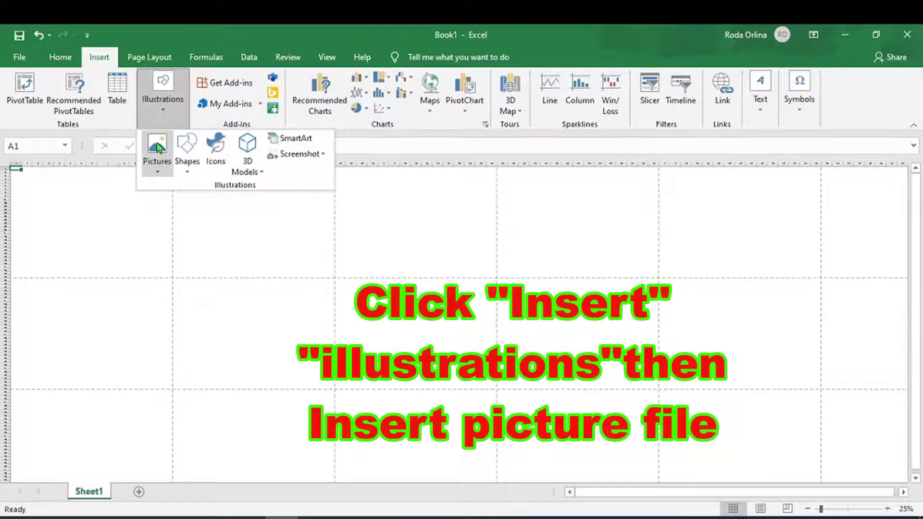
pyautogui.click(158, 147)
pyautogui.click(180, 204)
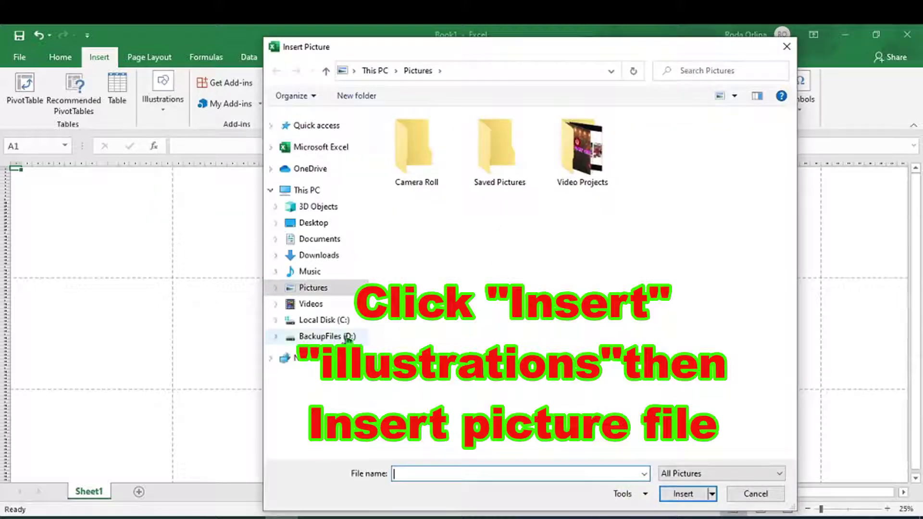
# - Open the THUMBNAILS folder and insert the BABYBOSS picture into the sheet
pyautogui.click(327, 125)
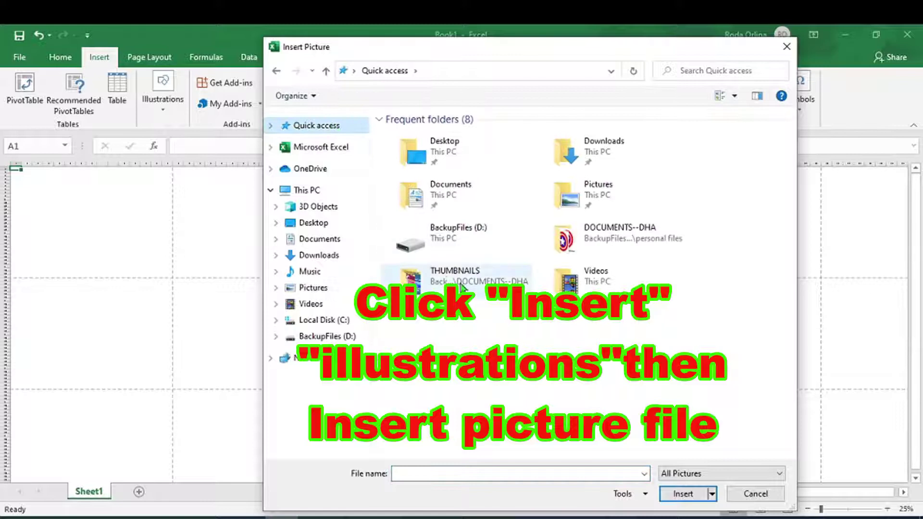
pyautogui.doubleClick(447, 276)
pyautogui.scroll(-5, 709, 268)
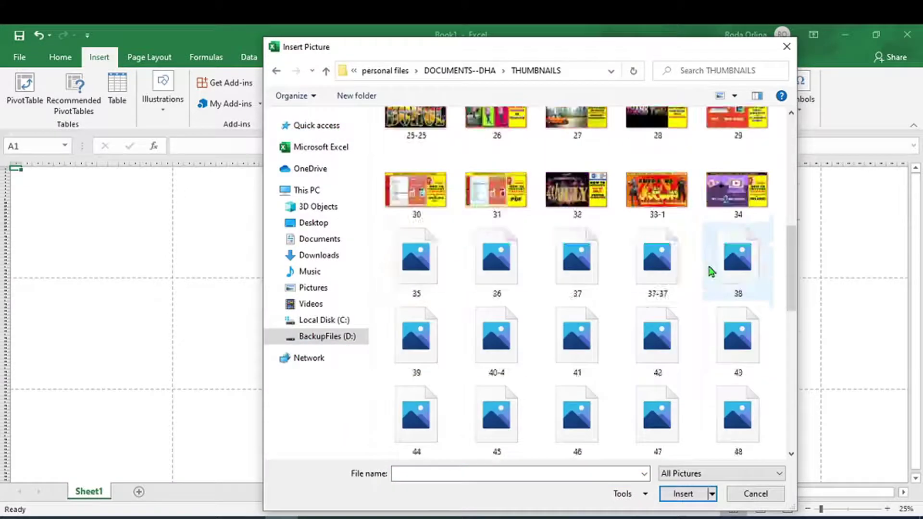
pyautogui.scroll(-3, 710, 271)
pyautogui.click(587, 354)
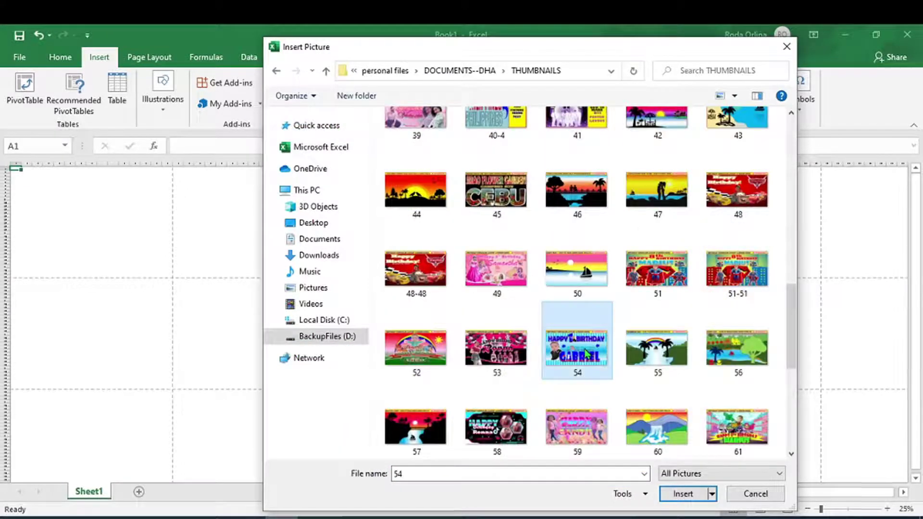
pyautogui.scroll(5, 688, 336)
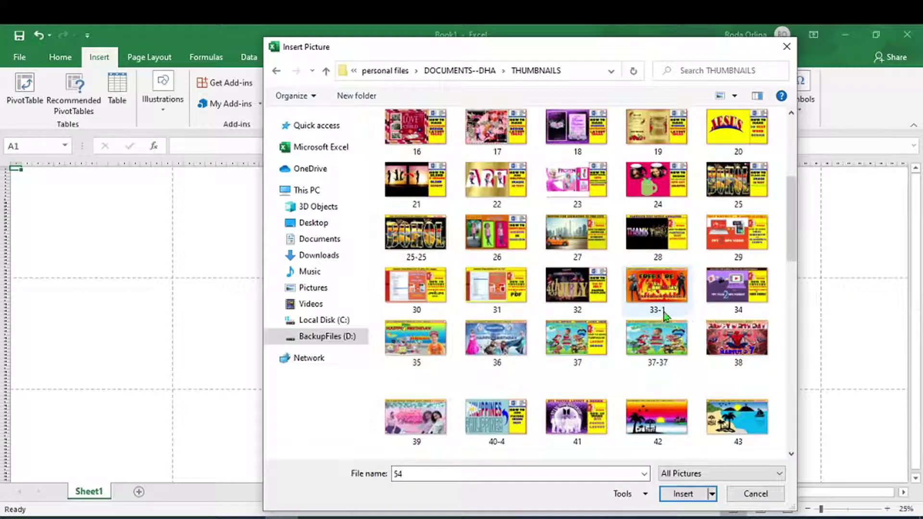
pyautogui.press('b')
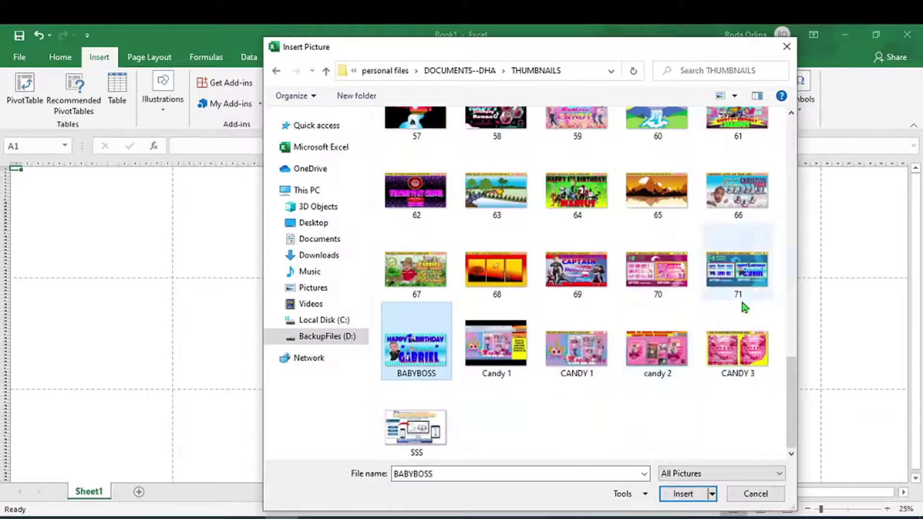
pyautogui.doubleClick(422, 365)
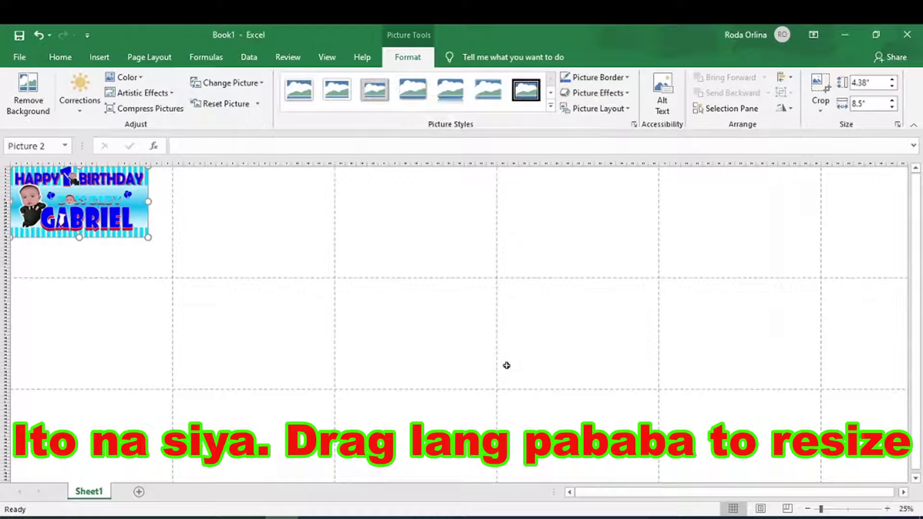
# - Enlarge the banner picture to about 13 by 32 inches and view it in Page Layout
pyautogui.moveTo(148, 237); pyautogui.dragTo(305, 387)
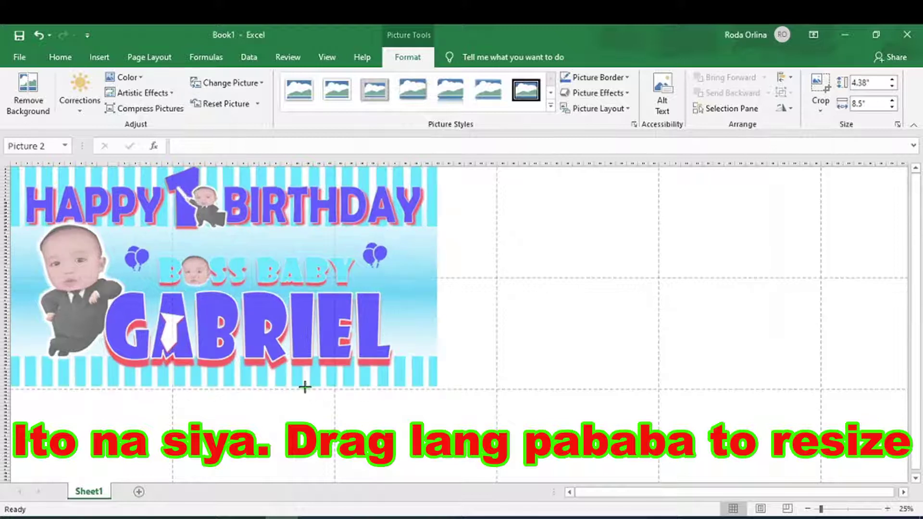
pyautogui.moveTo(305, 386); pyautogui.dragTo(305, 379)
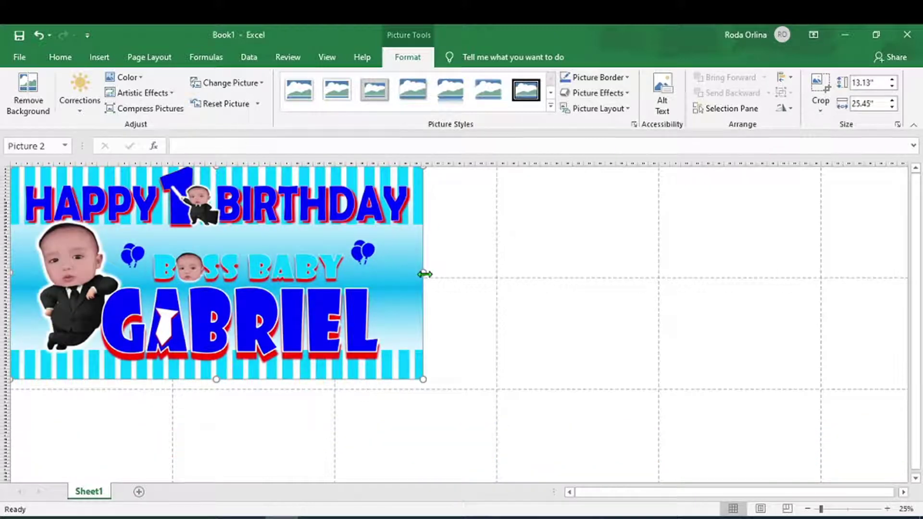
pyautogui.moveTo(424, 274); pyautogui.dragTo(487, 274)
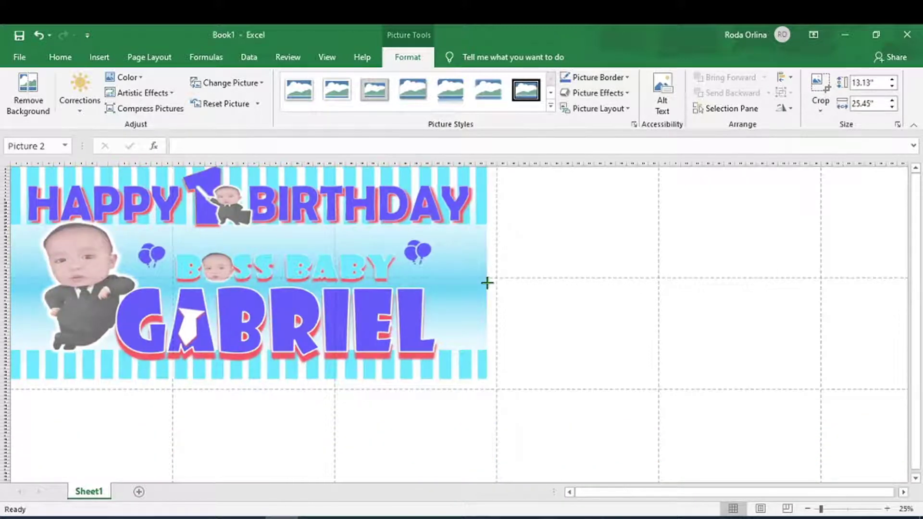
pyautogui.click(759, 508)
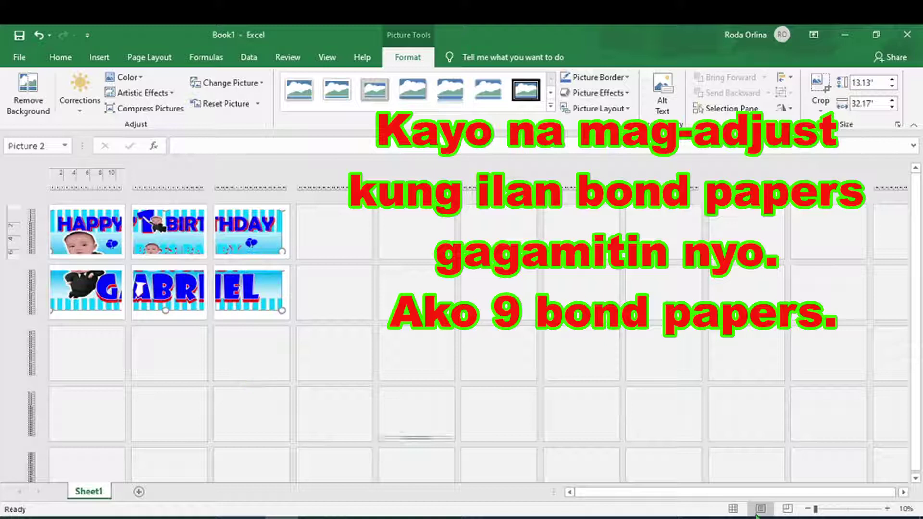
# - Check the banner's page breaks in Page Break Preview and Page Layout, then return to Normal view
pyautogui.click(787, 509)
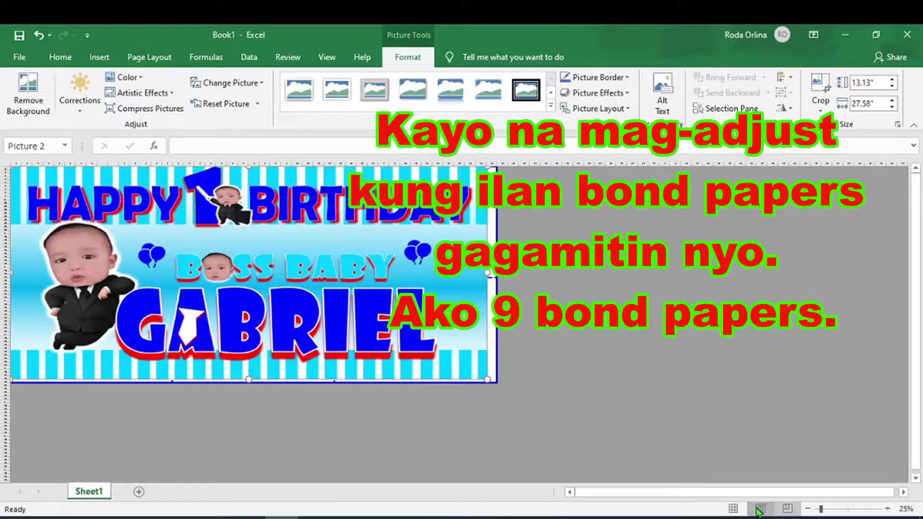
pyautogui.click(759, 509)
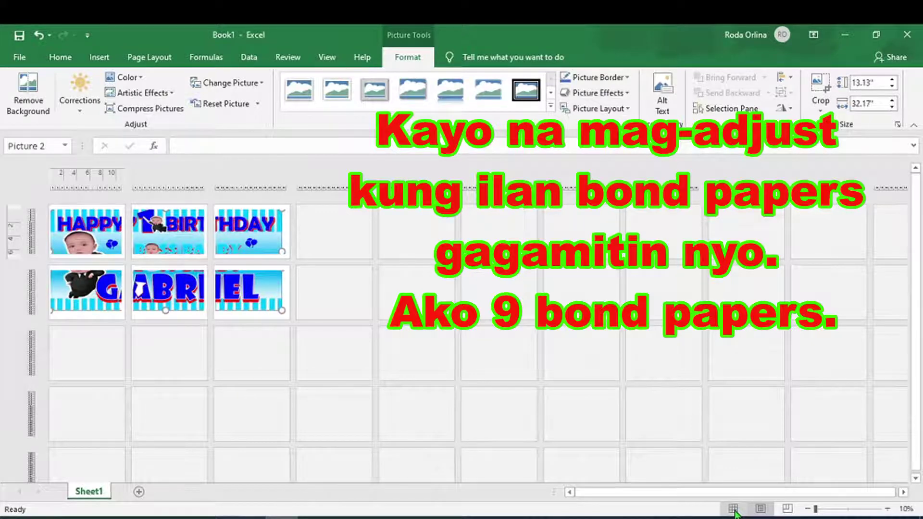
pyautogui.click(733, 510)
# - Stretch the banner picture taller to 19.38" by 27.58" so it covers more pages
pyautogui.scroll(-1, 632, 456)
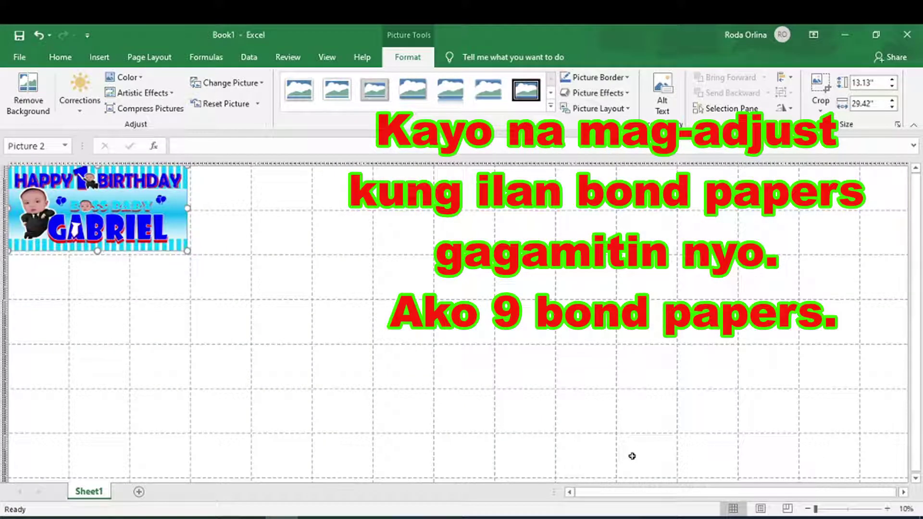
pyautogui.moveTo(97, 250); pyautogui.dragTo(97, 292)
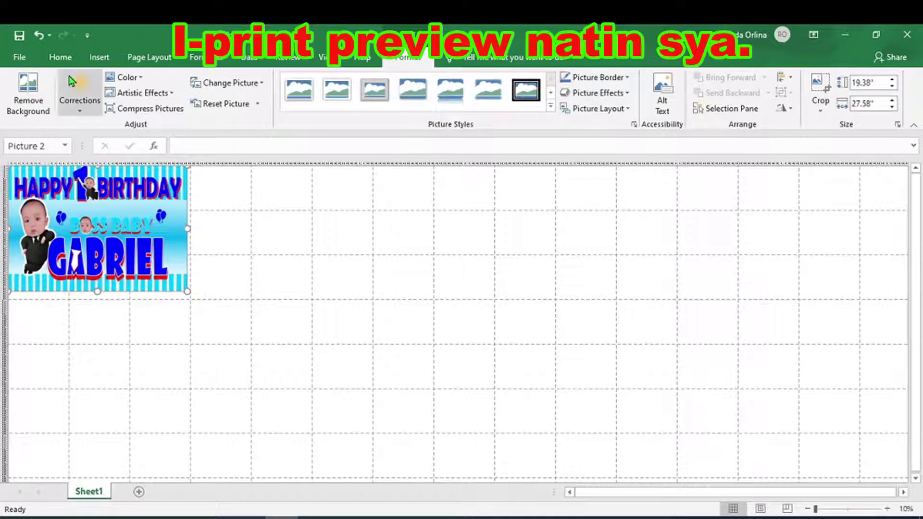
pyautogui.click(15, 57)
# - Check all 9 landscape A4 preview pages and print the banner to Microsoft Print to PDF
pyautogui.click(44, 298)
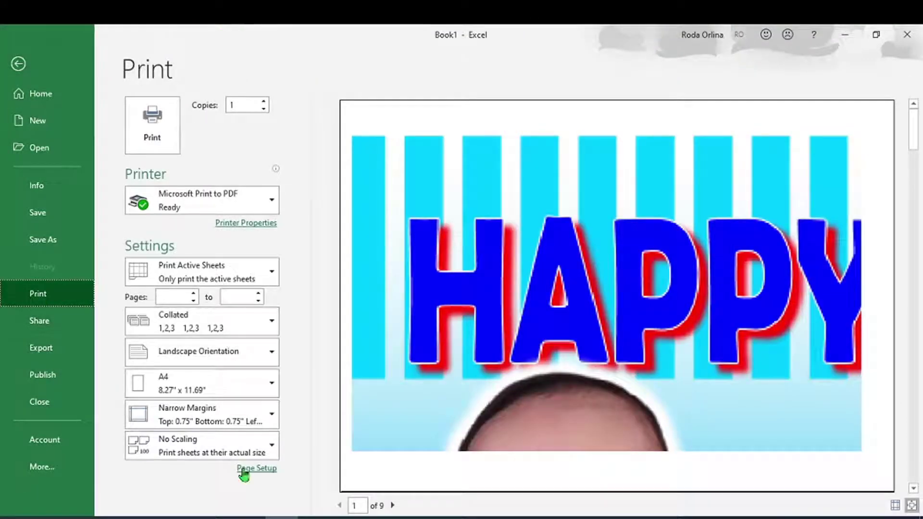
pyautogui.click(393, 506)
pyautogui.click(393, 506)
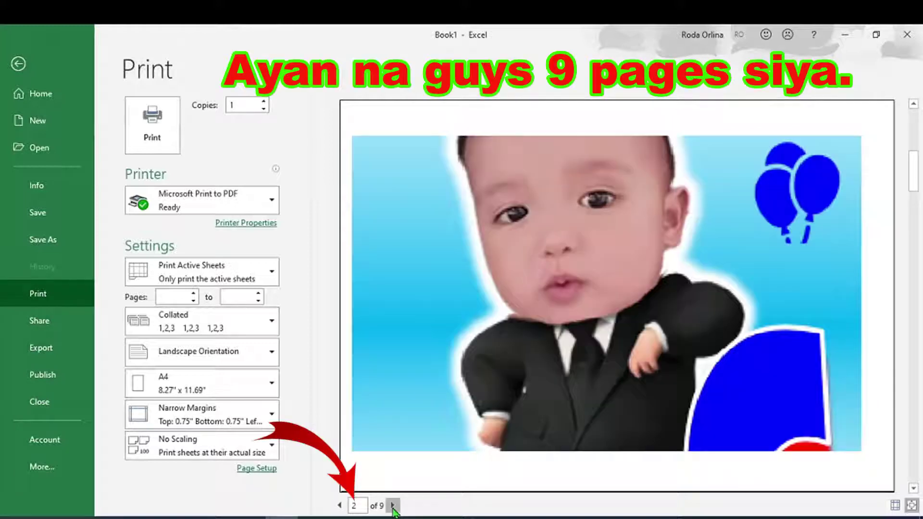
pyautogui.click(393, 505)
pyautogui.click(393, 506)
pyautogui.click(392, 506)
pyautogui.click(393, 506)
pyautogui.click(393, 506)
pyautogui.click(392, 506)
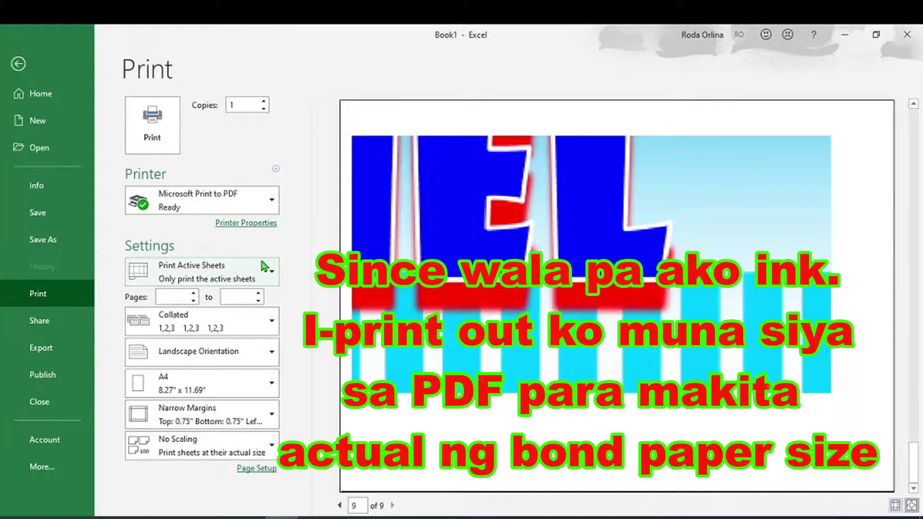
pyautogui.click(153, 125)
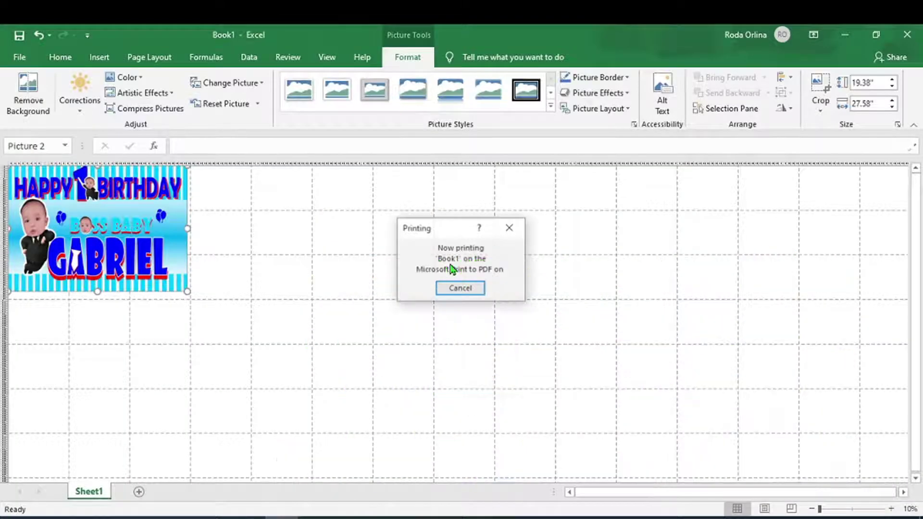
# - Save the PDF printout as BABYBOSS on BackupFiles (D:), then open File Explorer
pyautogui.write('bab')
pyautogui.press('BackSpace')
pyautogui.press('BackSpace')
pyautogui.press('BackSpace')
pyautogui.write('BABYBOSS')
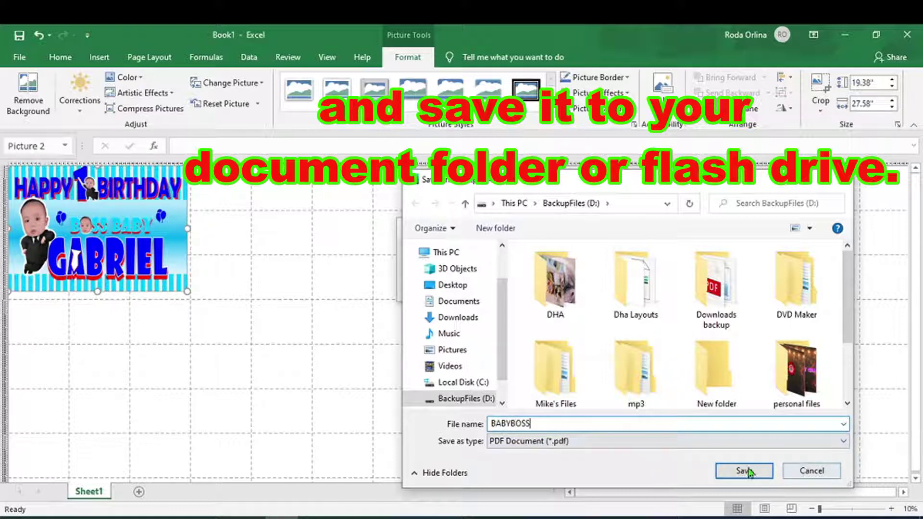
pyautogui.click(744, 471)
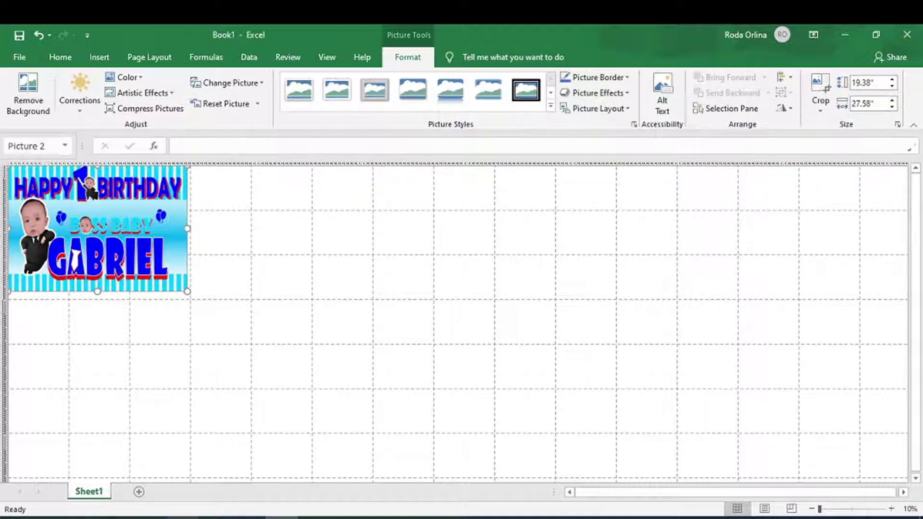
pyautogui.press('super+e')
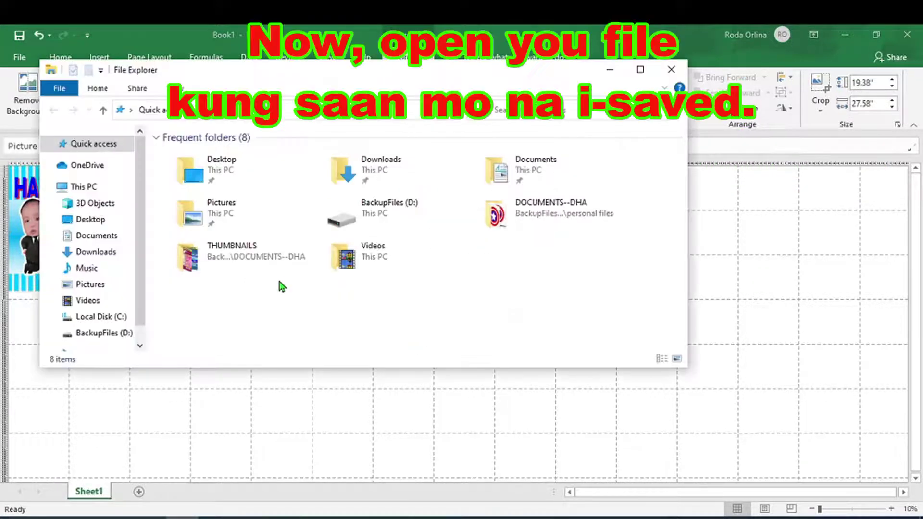
# - Open BABYBOSS.pdf from the BackupFiles (D:) drive in the browser
pyautogui.click(116, 334)
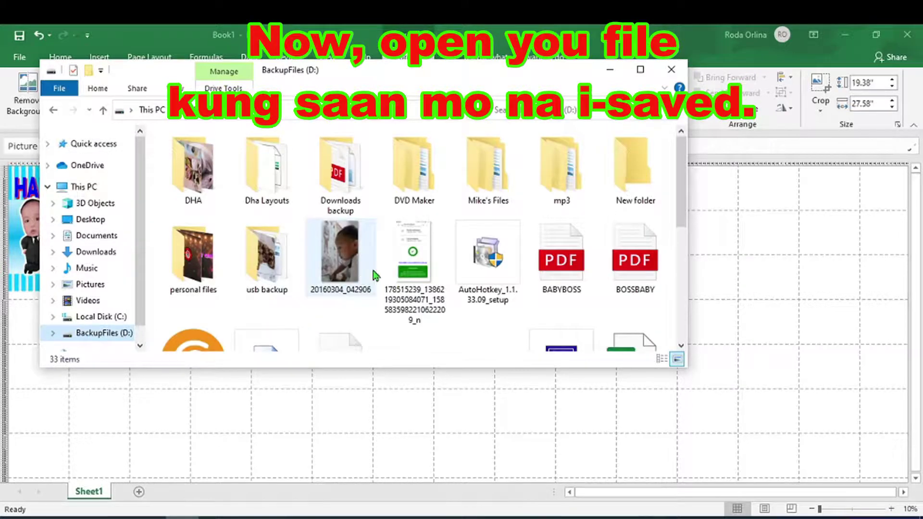
pyautogui.scroll(-4, 377, 274)
pyautogui.scroll(4, 481, 221)
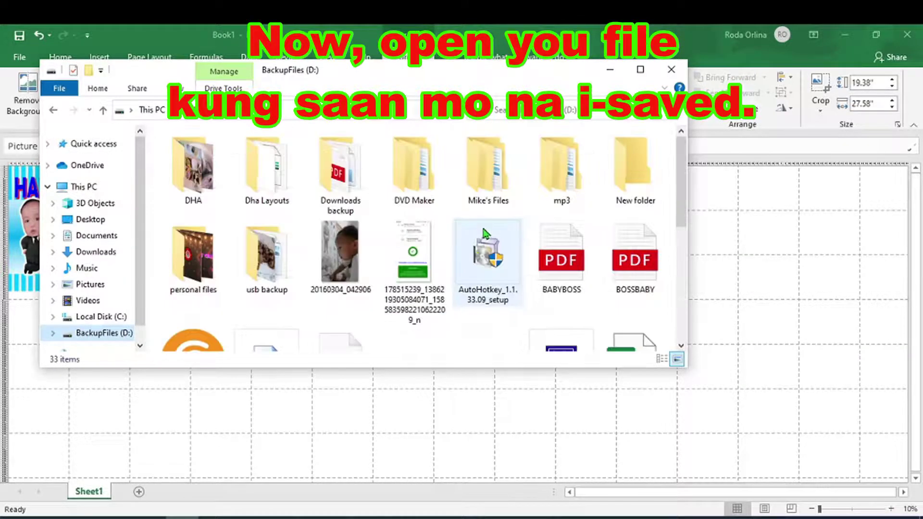
pyautogui.click(560, 270)
pyautogui.doubleClick(560, 269)
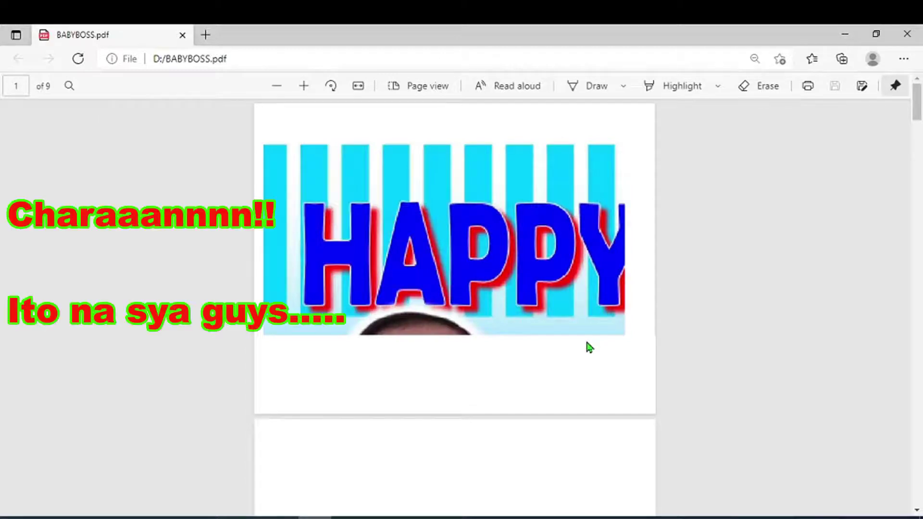
# - View the PDF in two-page layout and scroll through the banner pages
pyautogui.scroll(-5, 590, 347)
pyautogui.click(418, 86)
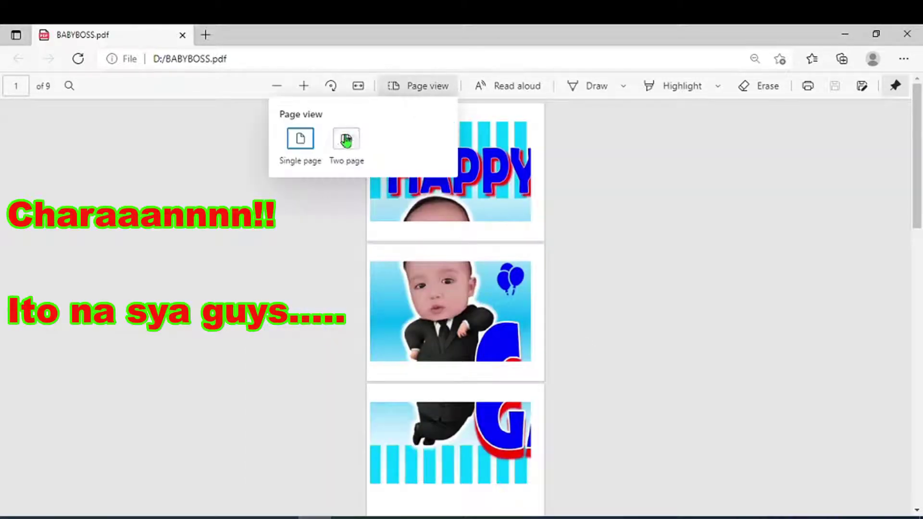
pyautogui.click(346, 139)
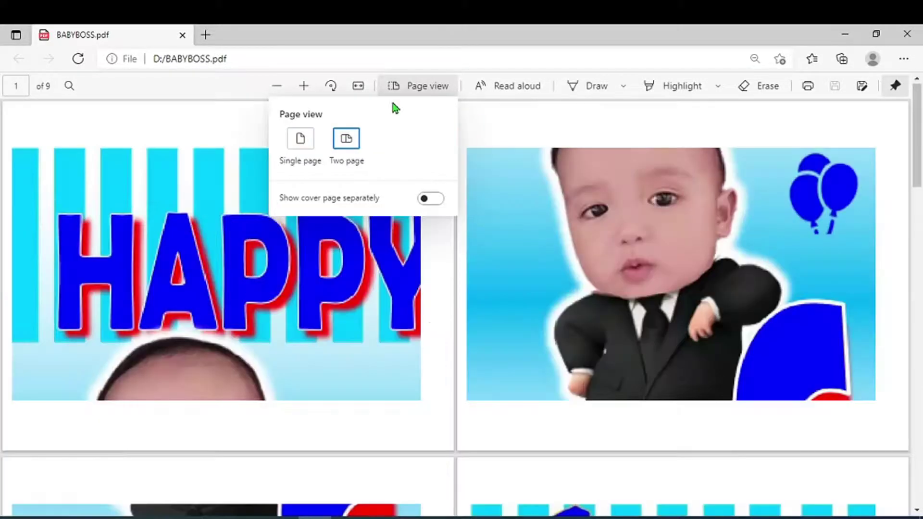
pyautogui.click(498, 245)
pyautogui.scroll(-1, 498, 245)
pyautogui.scroll(-1, 498, 245)
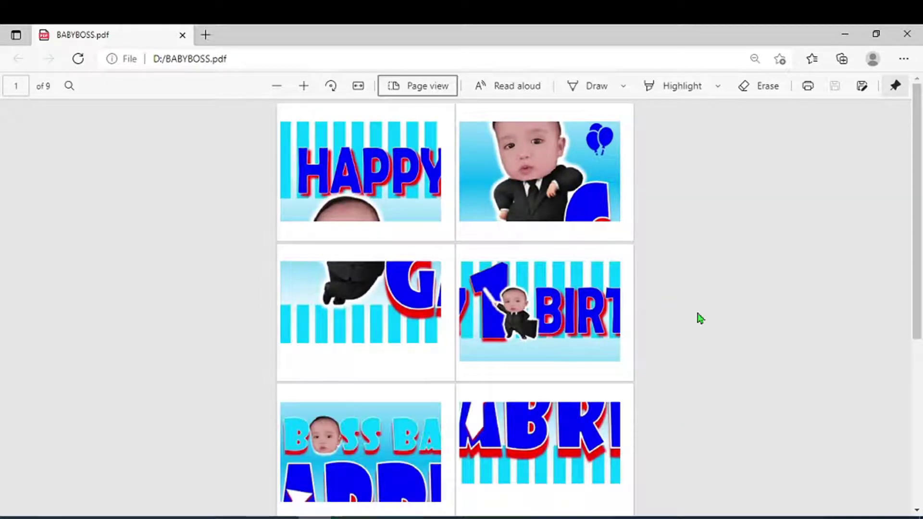
pyautogui.scroll(-2, 707, 381)
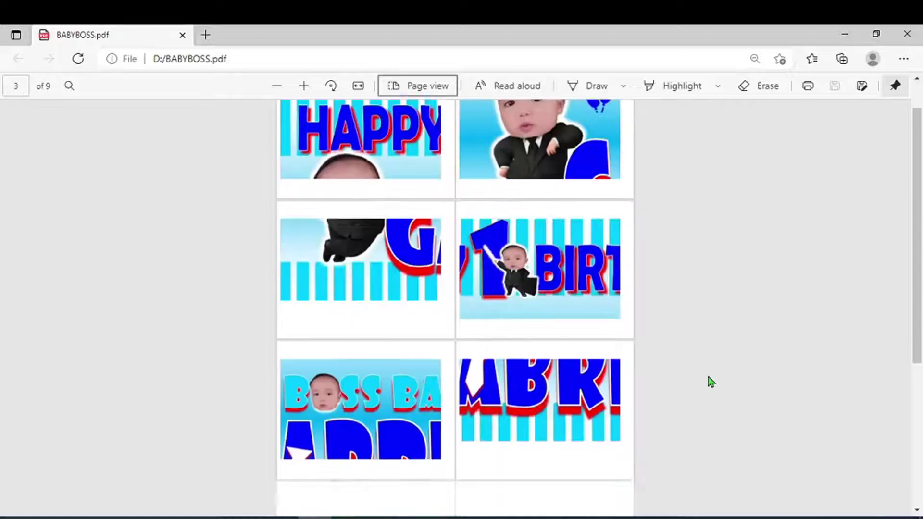
pyautogui.scroll(-4, 706, 381)
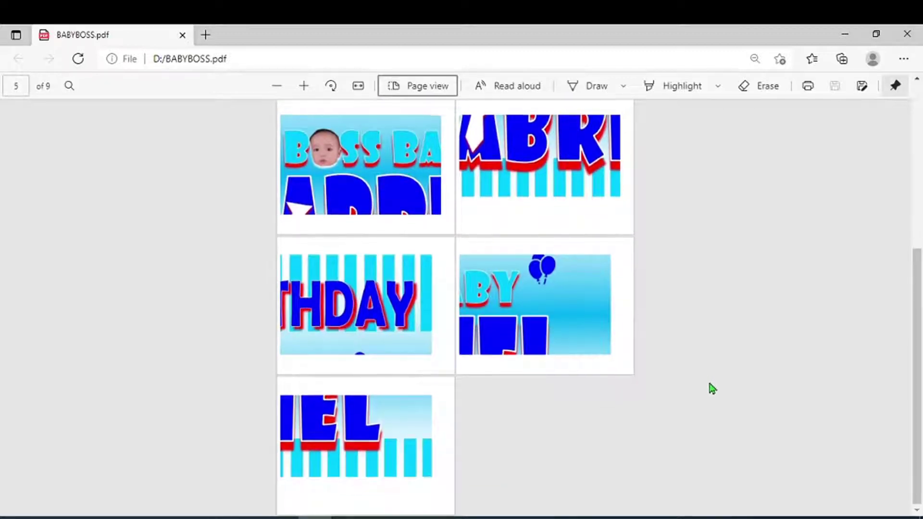
pyautogui.scroll(2, 709, 413)
pyautogui.scroll(2, 706, 413)
pyautogui.scroll(3, 707, 413)
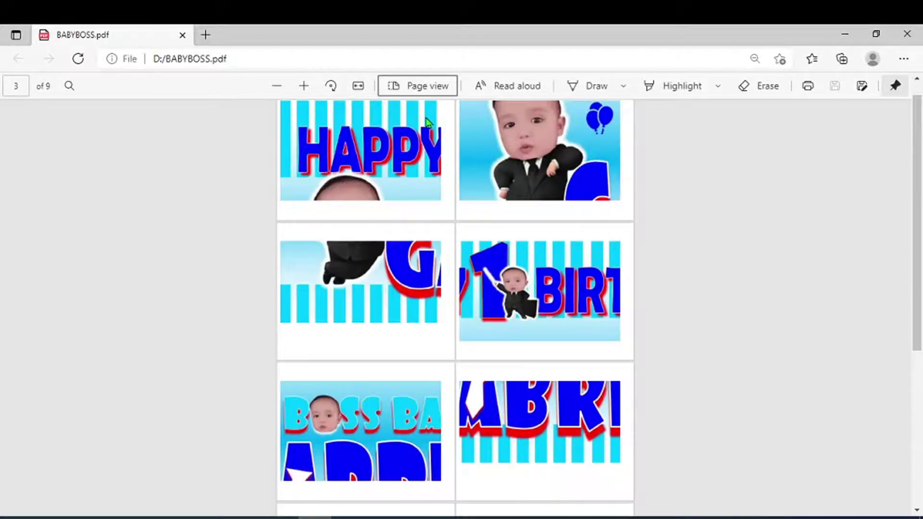
# - Fit the PDF pages to the window width and review them
pyautogui.click(359, 87)
pyautogui.keyDown('ctrl'); pyautogui.scroll(-3, 644, 332); pyautogui.keyUp('ctrl')
pyautogui.keyDown('ctrl'); pyautogui.scroll(2, 645, 339); pyautogui.keyUp('ctrl')
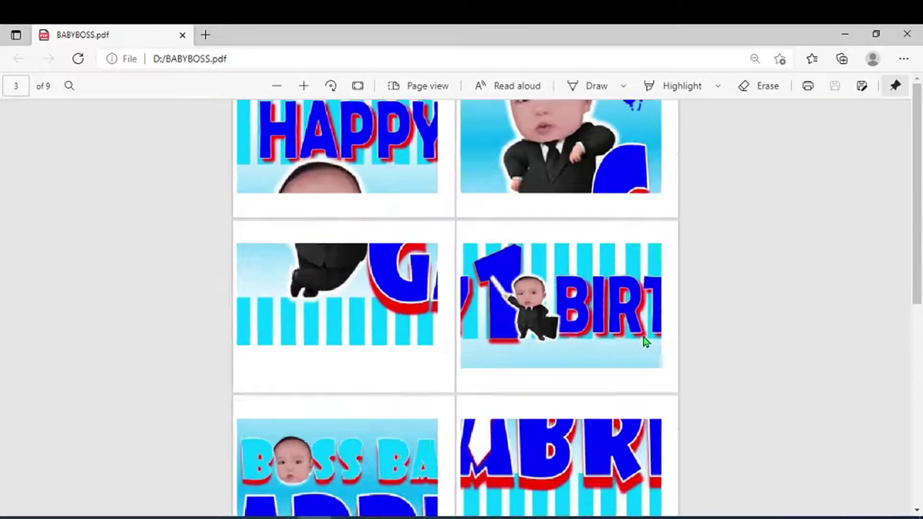
pyautogui.keyDown('ctrl'); pyautogui.scroll(2, 625, 322); pyautogui.keyUp('ctrl')
pyautogui.scroll(-2, 600, 306)
# - Switch to single-page view and scroll through all 9 banner pages
pyautogui.click(417, 87)
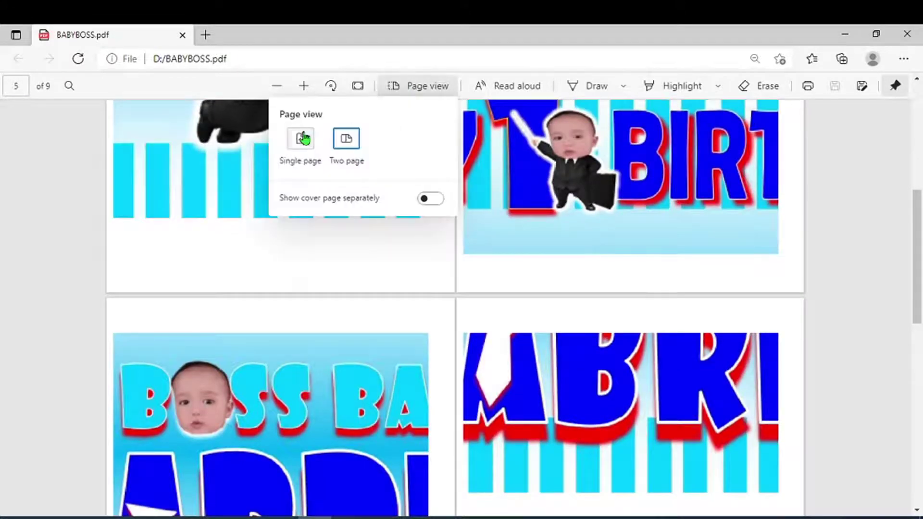
pyautogui.click(300, 138)
pyautogui.keyDown('ctrl'); pyautogui.scroll(-3, 736, 319); pyautogui.keyUp('ctrl')
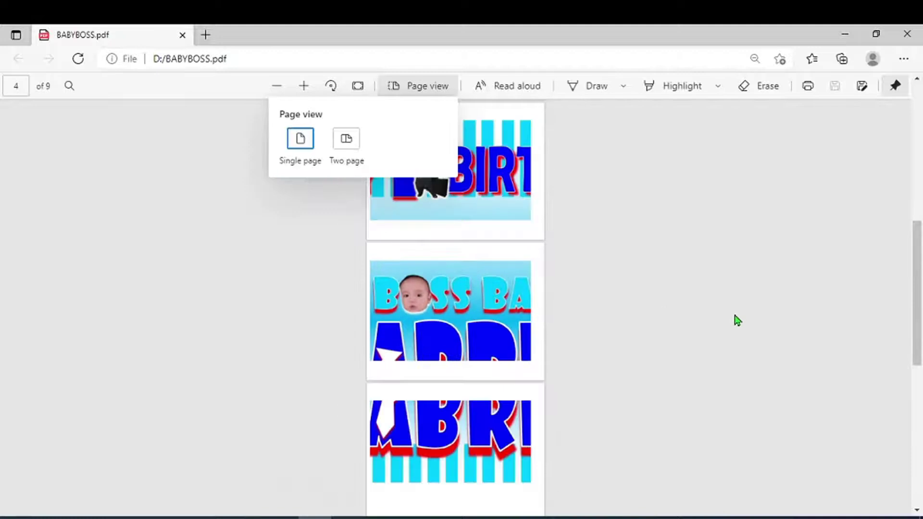
pyautogui.scroll(1, 697, 298)
pyautogui.scroll(1, 648, 278)
pyautogui.scroll(1, 648, 277)
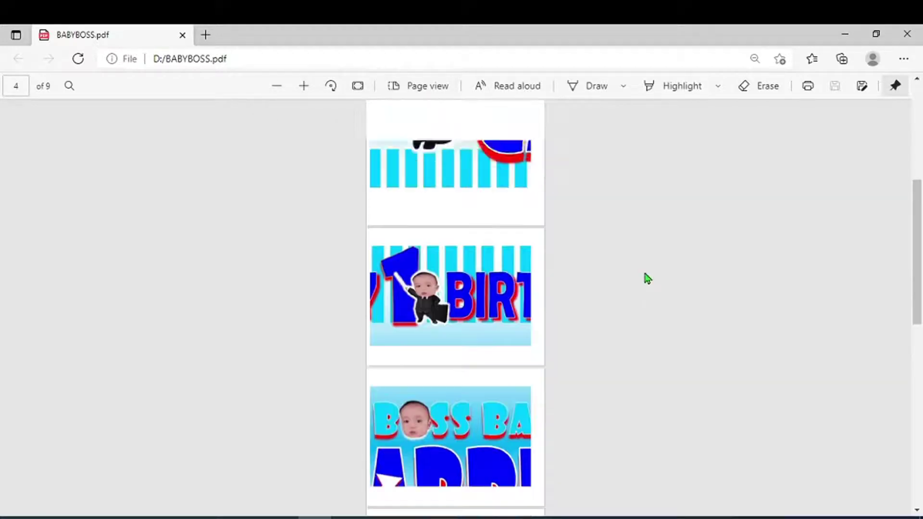
pyautogui.scroll(5, 647, 278)
pyautogui.scroll(-5, 648, 278)
pyautogui.scroll(-4, 647, 278)
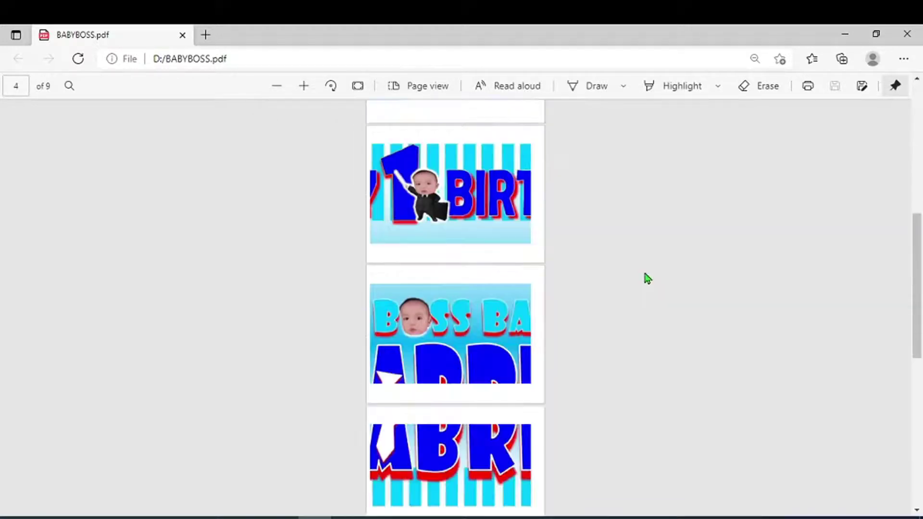
pyautogui.scroll(-4, 647, 278)
pyautogui.scroll(-3, 647, 278)
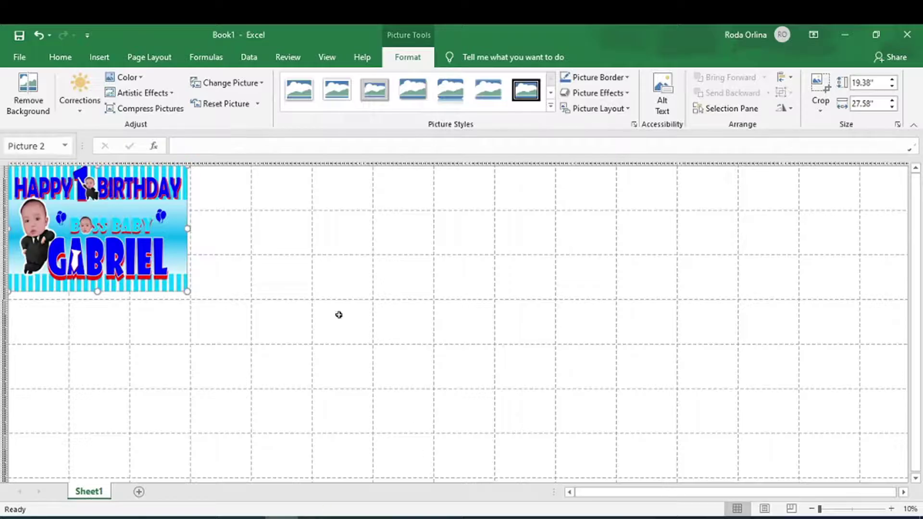
# - Deselect the banner picture and show the sheet in Page Layout view across its 3×3 pages
pyautogui.press('Escape')
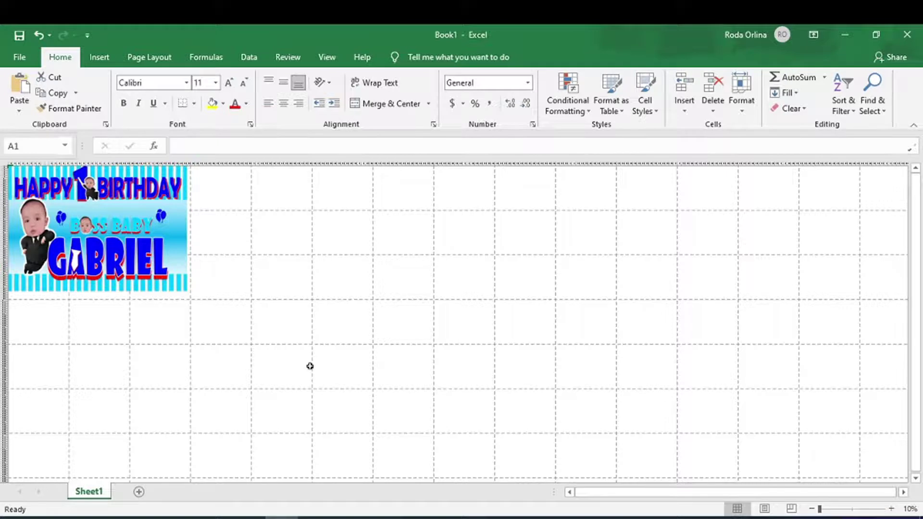
pyautogui.click(763, 509)
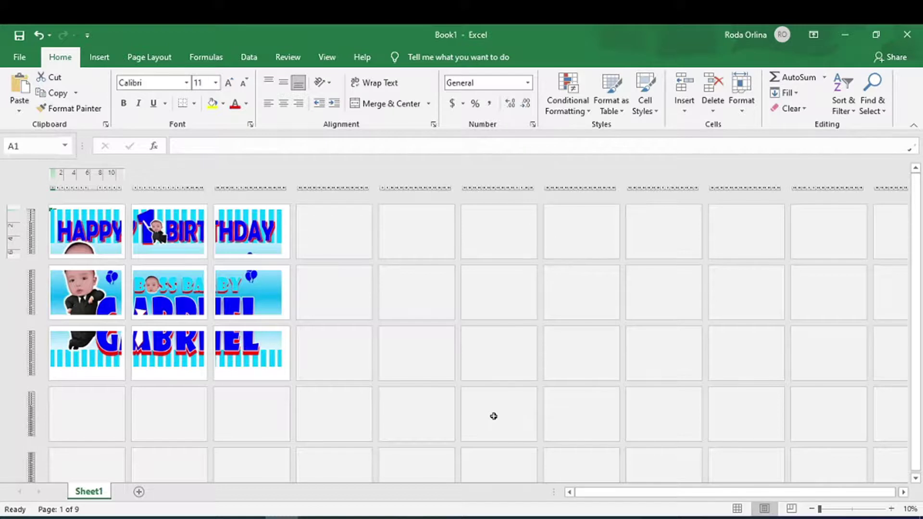
# - Return to Normal view, zoom out to the banner, then switch to Page Break Preview
pyautogui.hotkey('alt', 'w')
pyautogui.press('l')
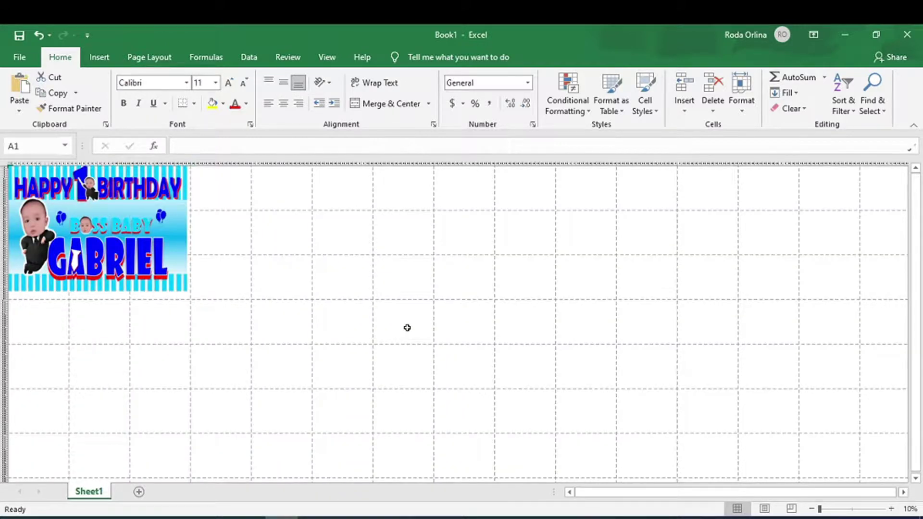
pyautogui.click(517, 327)
pyautogui.scroll(1, 696, 499)
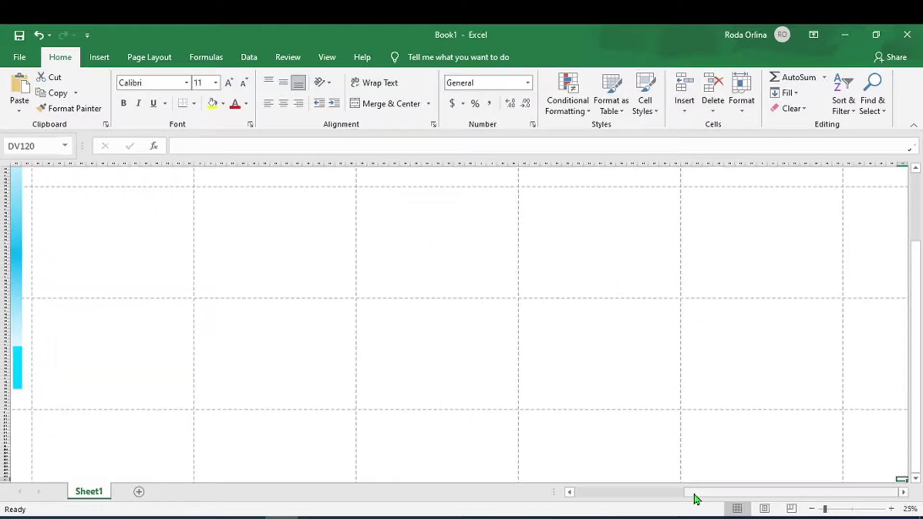
pyautogui.moveTo(696, 498); pyautogui.dragTo(577, 500)
pyautogui.scroll(2, 609, 435)
pyautogui.scroll(1, 610, 435)
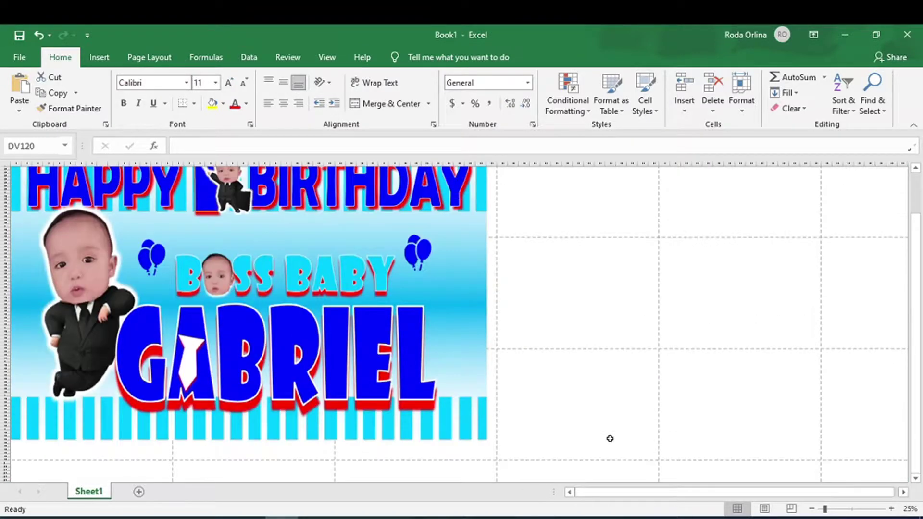
pyautogui.scroll(1, 610, 432)
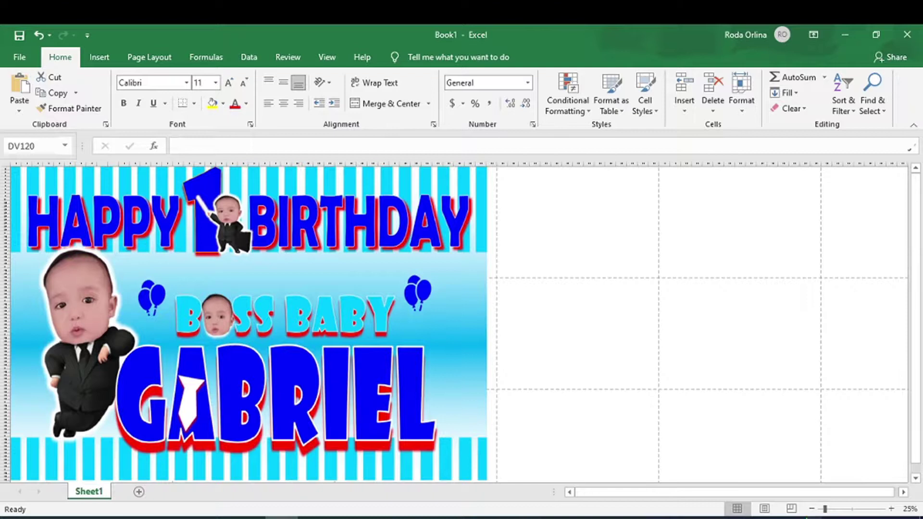
pyautogui.click(790, 508)
pyautogui.scroll(-1, 676, 391)
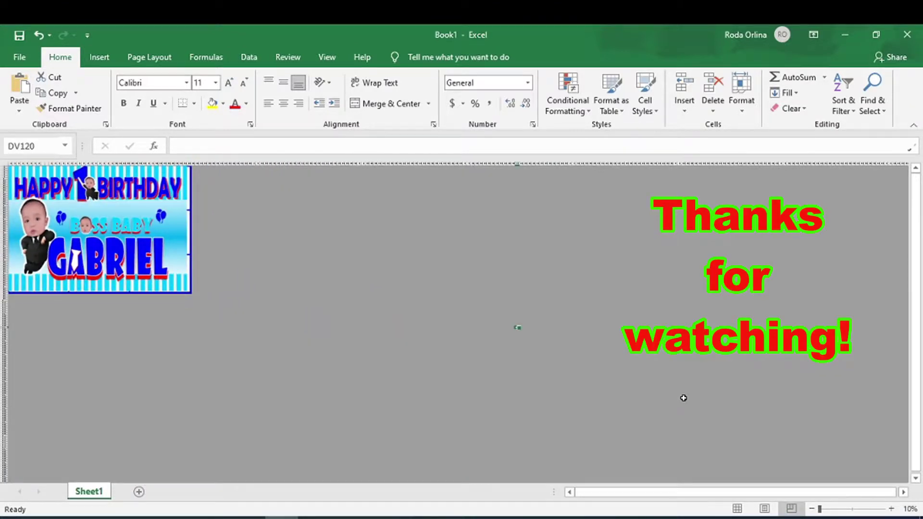
# - Set the zoom to 25% and scroll left and up to show the whole banner
pyautogui.click(910, 509)
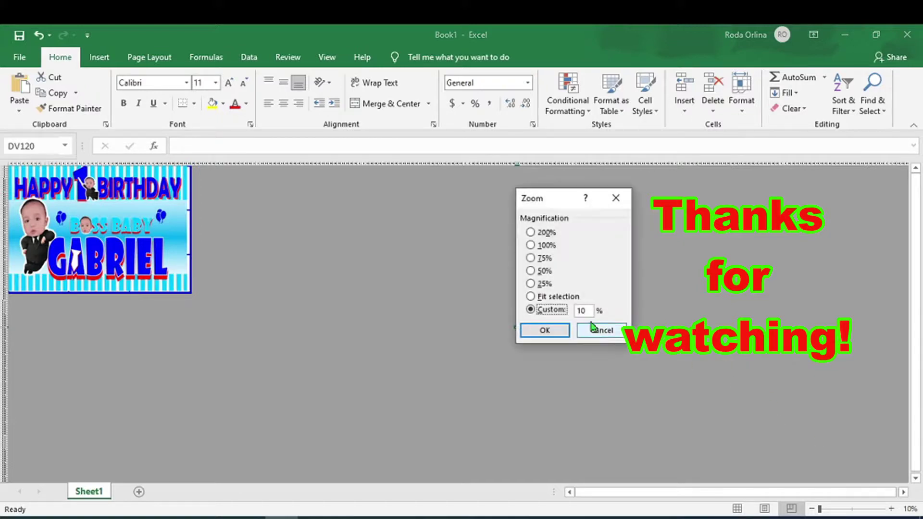
pyautogui.click(541, 283)
pyautogui.click(550, 330)
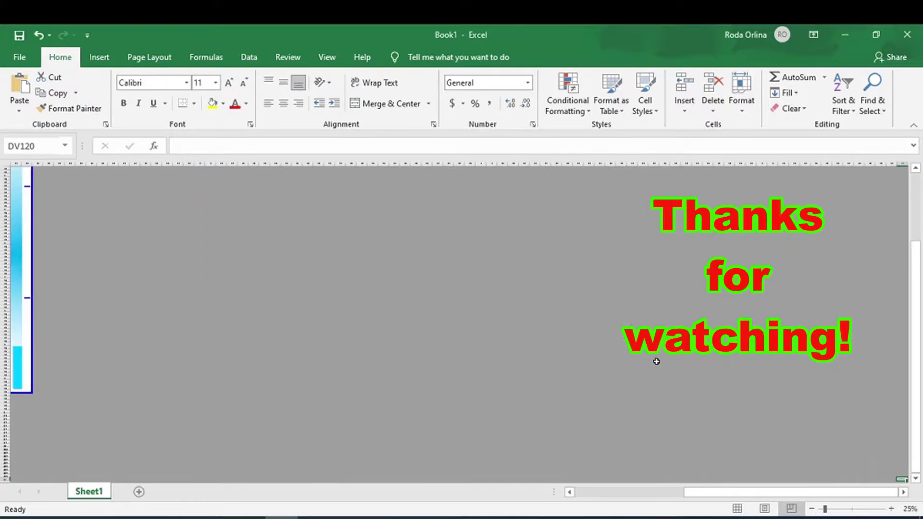
pyautogui.moveTo(705, 492); pyautogui.dragTo(584, 491)
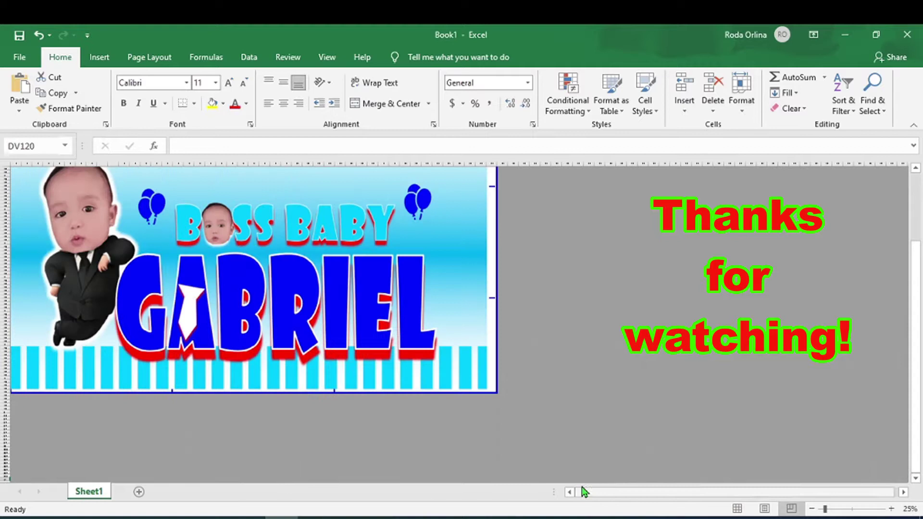
pyautogui.scroll(2, 648, 439)
pyautogui.scroll(5, 647, 439)
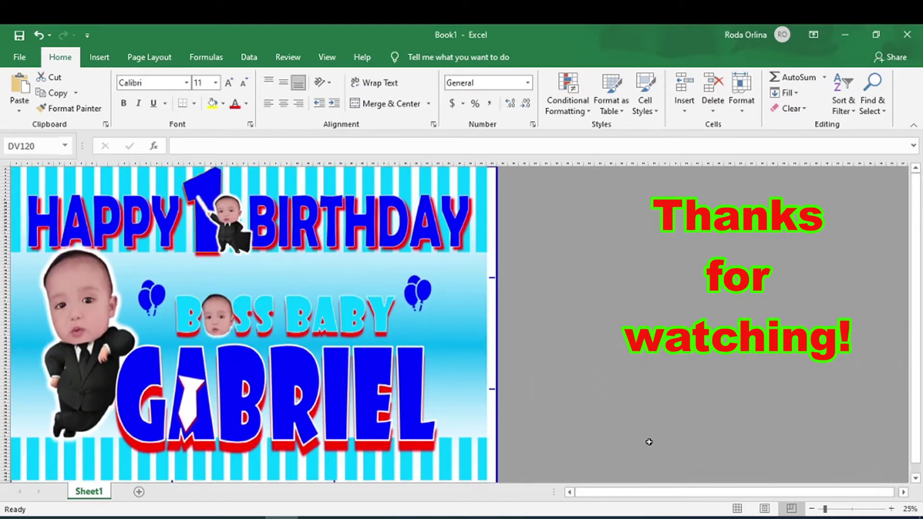